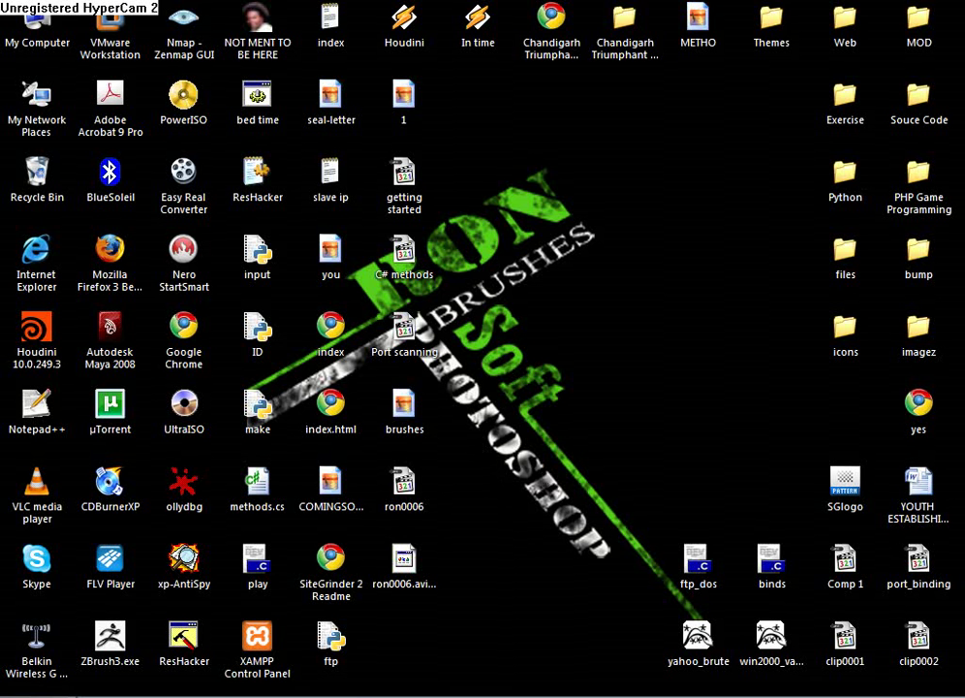
Step: Open the Windows XP Start menu
{"action": "key", "text": "super"}
{"action": "key", "text": "super"}
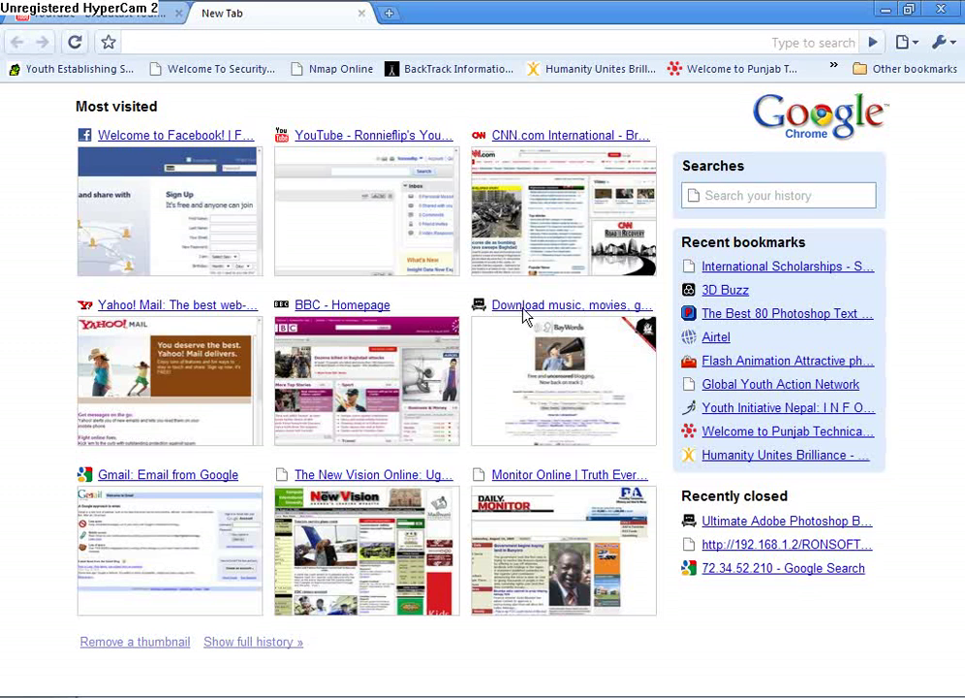
Step: Load thepiratebay.org and search it for 'photoshop brushes'
{"action": "type", "text": "thepiratebay.org"}
{"action": "key", "text": "Return"}
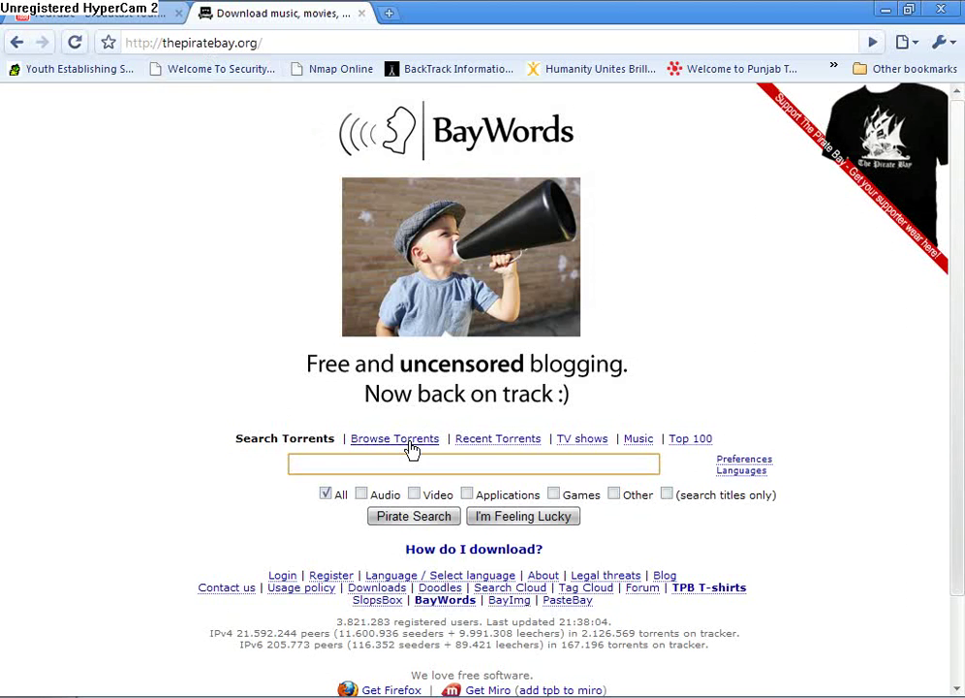
{"action": "type", "text": "ph"}
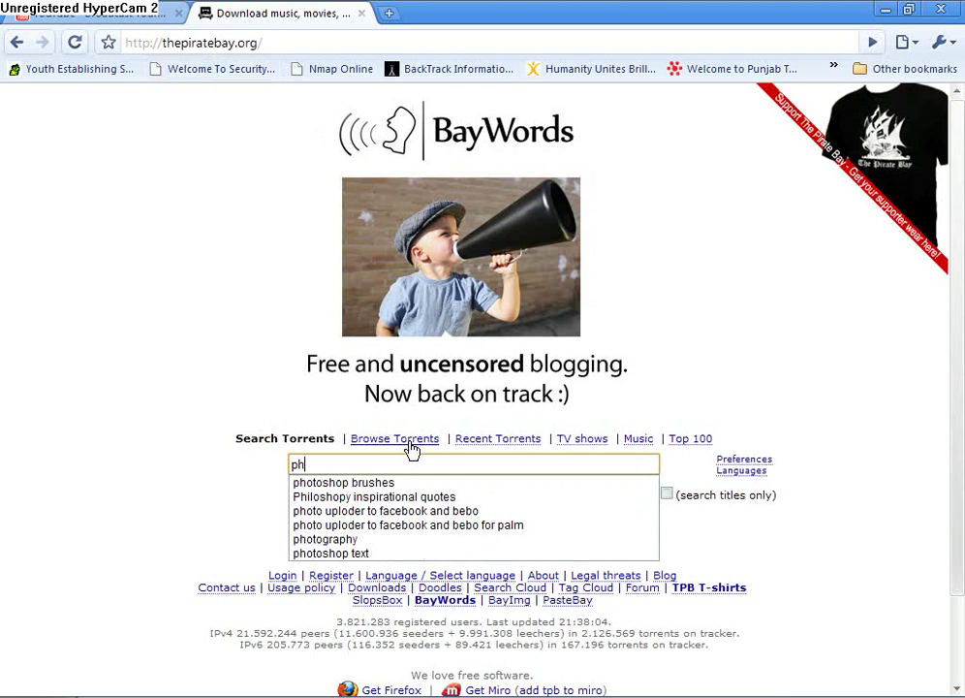
{"action": "key", "text": "Down"}
{"action": "key", "text": "Down"}
{"action": "key", "text": "Down"}
{"action": "key", "text": "Up"}
{"action": "key", "text": "Up"}
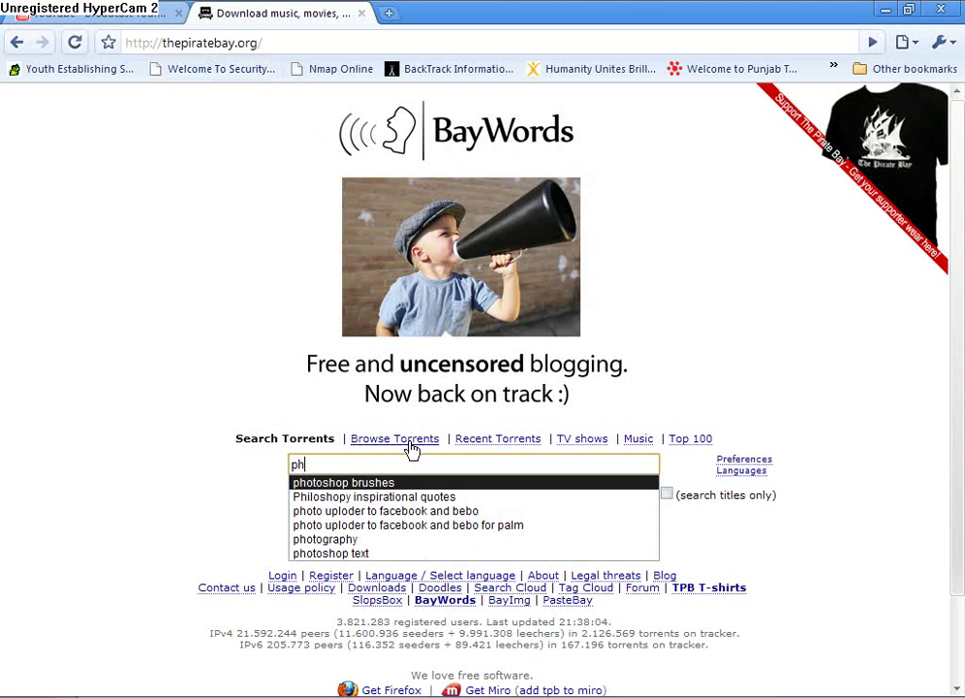
{"action": "key", "text": "Return"}
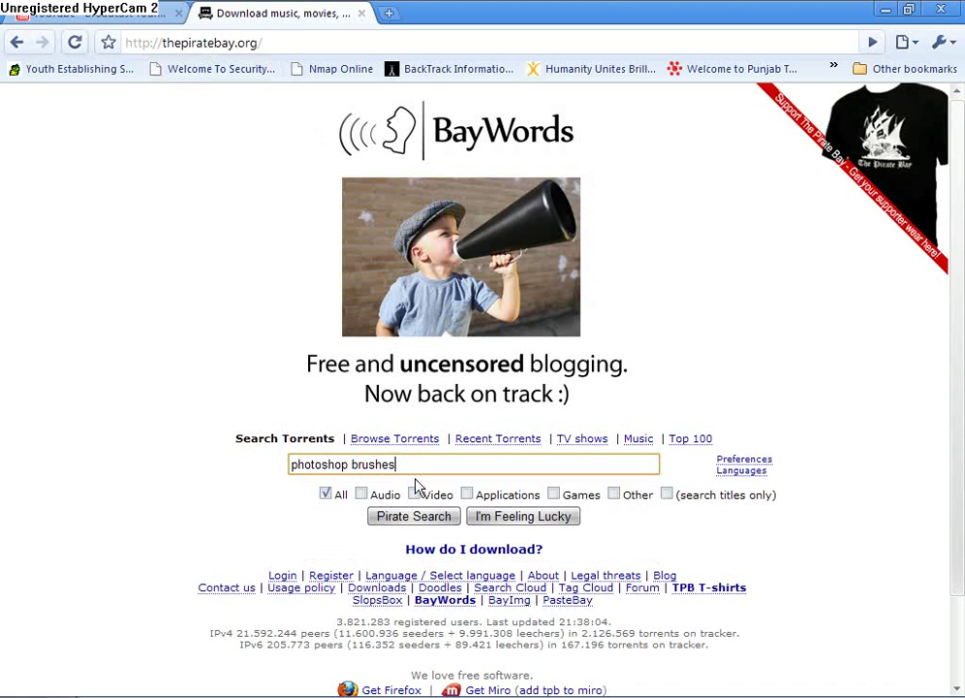
{"action": "left_click", "coordinate": [446, 516]}
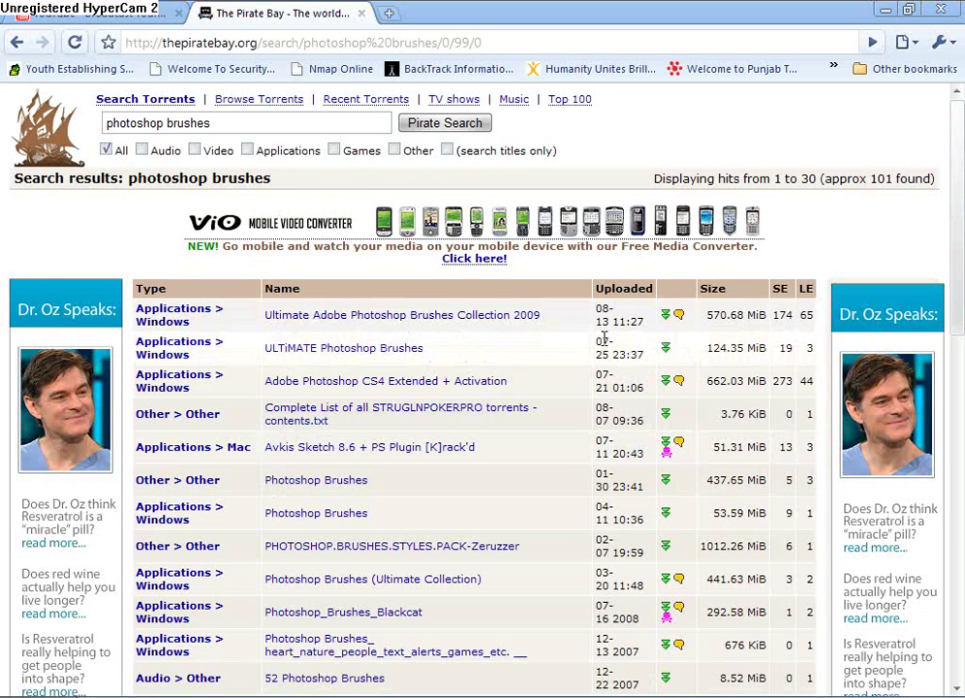
Step: Download the Ultimate Adobe Photoshop Brushes Collection 2009 torrent and add it to uTorrent
{"action": "left_click", "coordinate": [521, 316]}
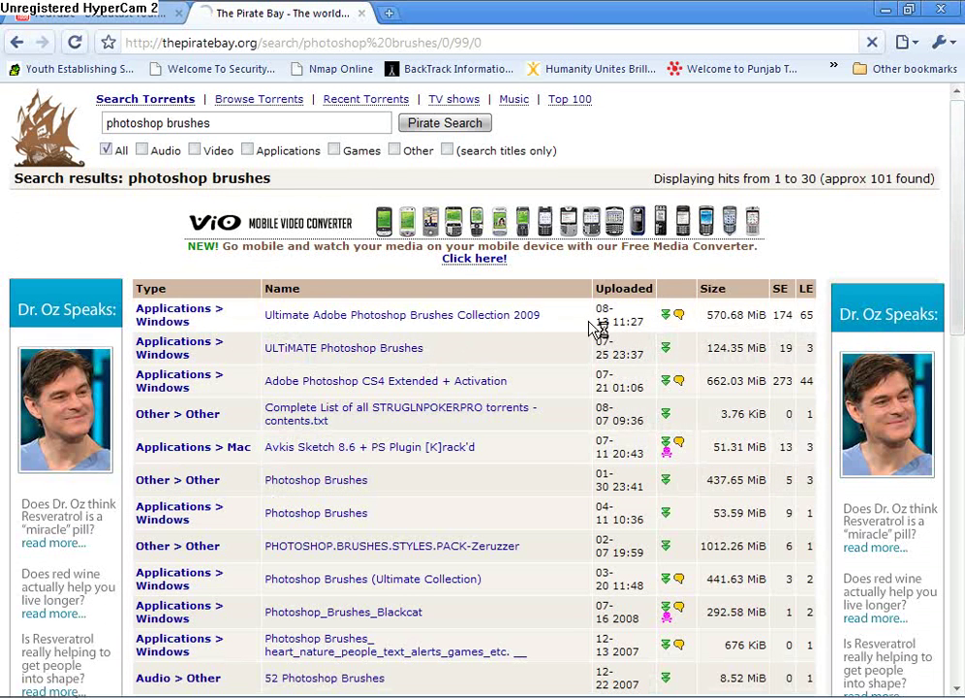
{"action": "scroll", "coordinate": [233, 424], "scroll_direction": "down", "scroll_amount": 2}
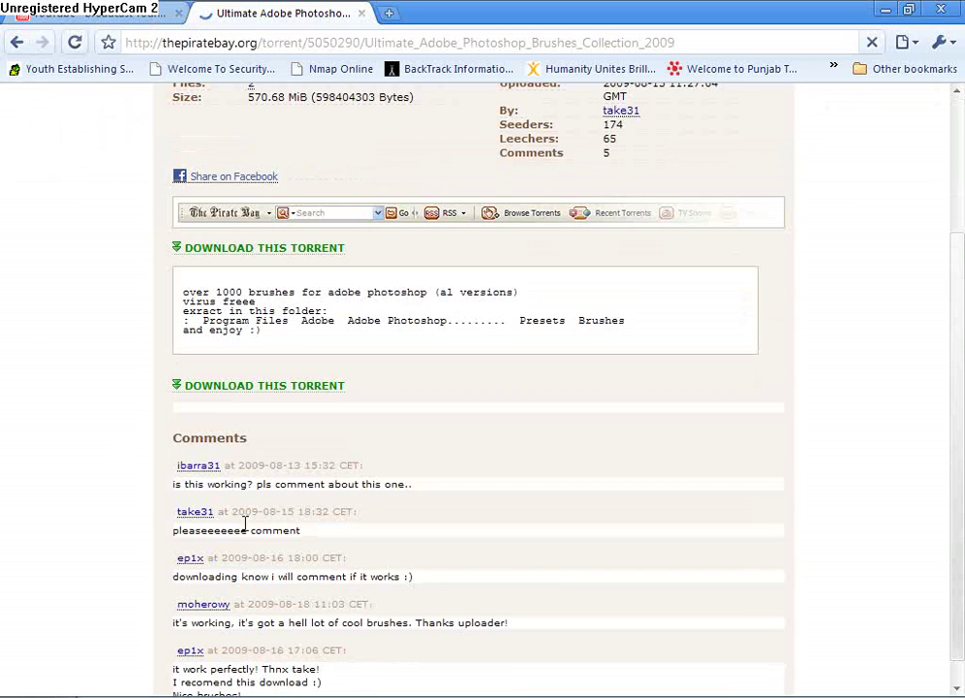
{"action": "scroll", "coordinate": [116, 446], "scroll_direction": "down", "scroll_amount": 2}
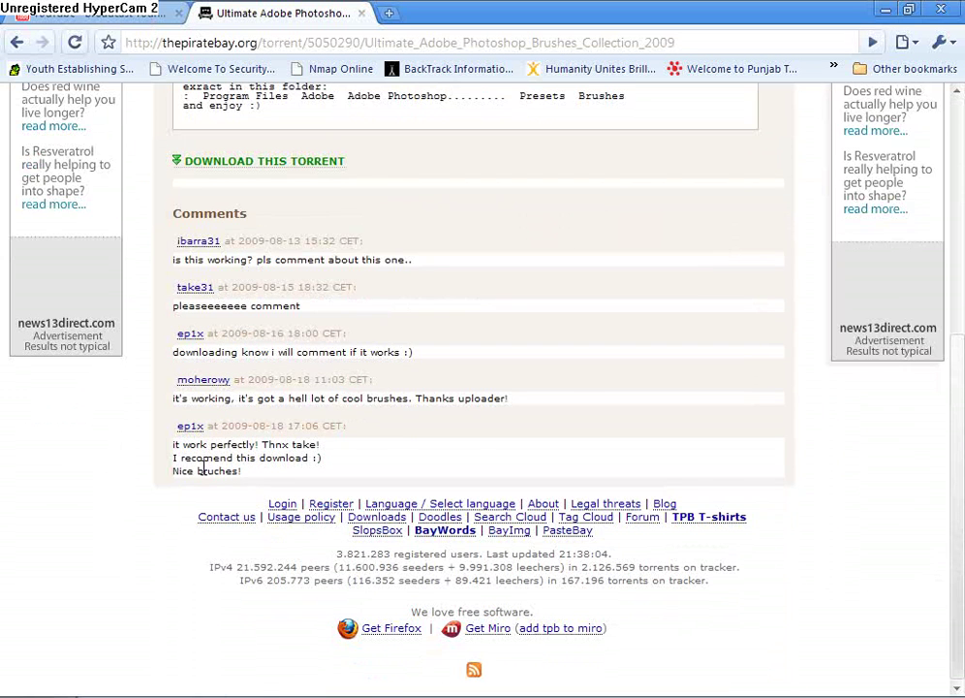
{"action": "scroll", "coordinate": [221, 463], "scroll_direction": "up", "scroll_amount": 3}
{"action": "left_click", "coordinate": [267, 446]}
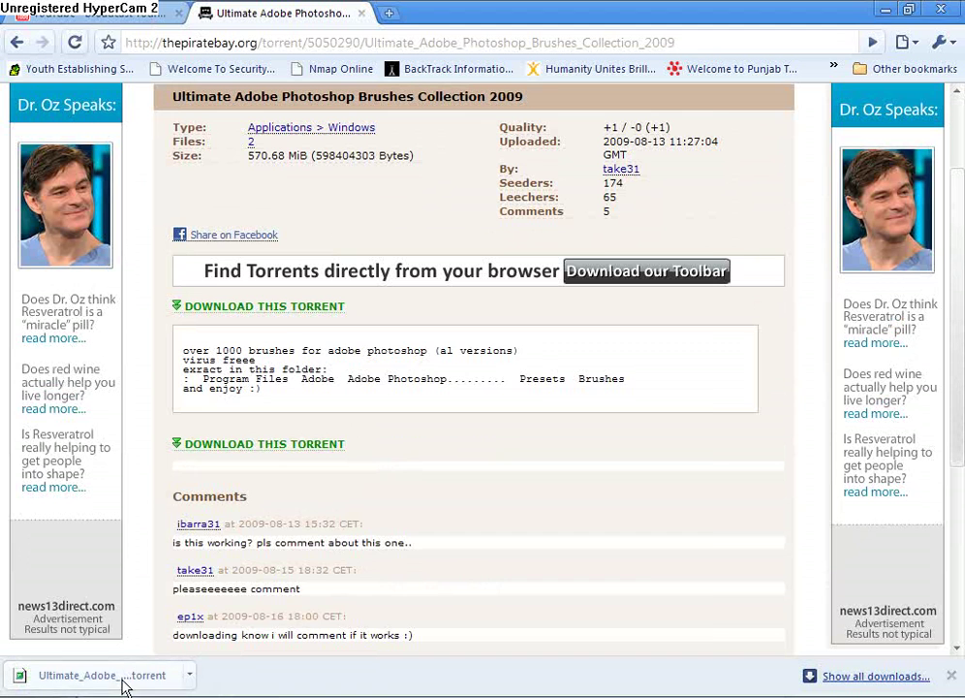
{"action": "left_click", "coordinate": [121, 681]}
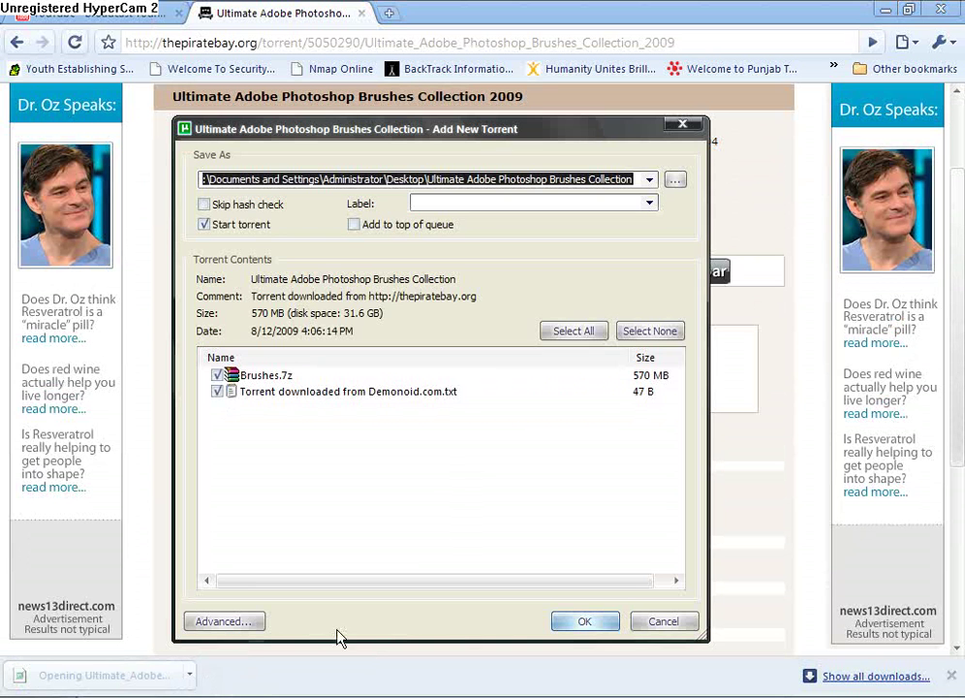
{"action": "left_click", "coordinate": [582, 624]}
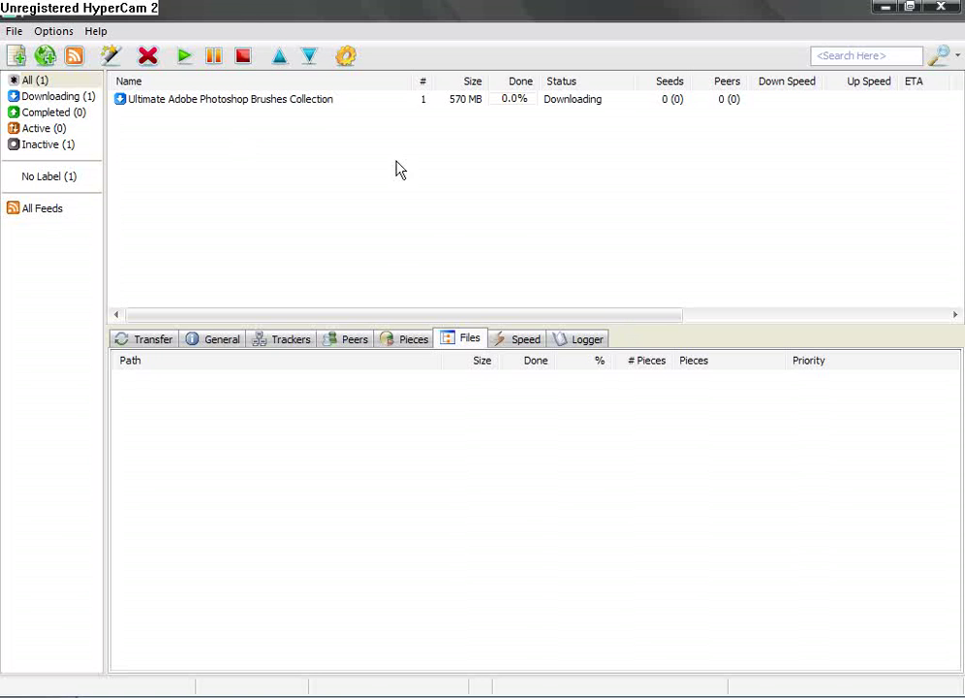
Step: Set both files of the brushes torrent to High Priority, then show the desktop
{"action": "left_click", "coordinate": [355, 104]}
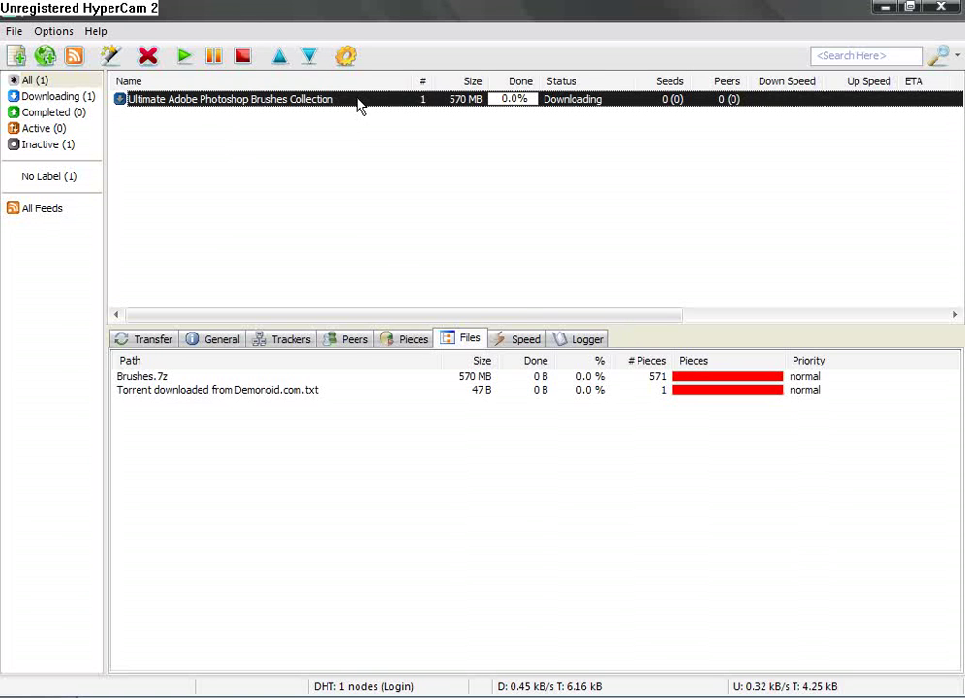
{"action": "right_click", "coordinate": [358, 103]}
{"action": "left_click", "coordinate": [426, 399]}
{"action": "left_click_drag", "start_coordinate": [350, 475], "coordinate": [520, 382]}
{"action": "right_click", "coordinate": [523, 388]}
{"action": "left_click", "coordinate": [549, 411]}
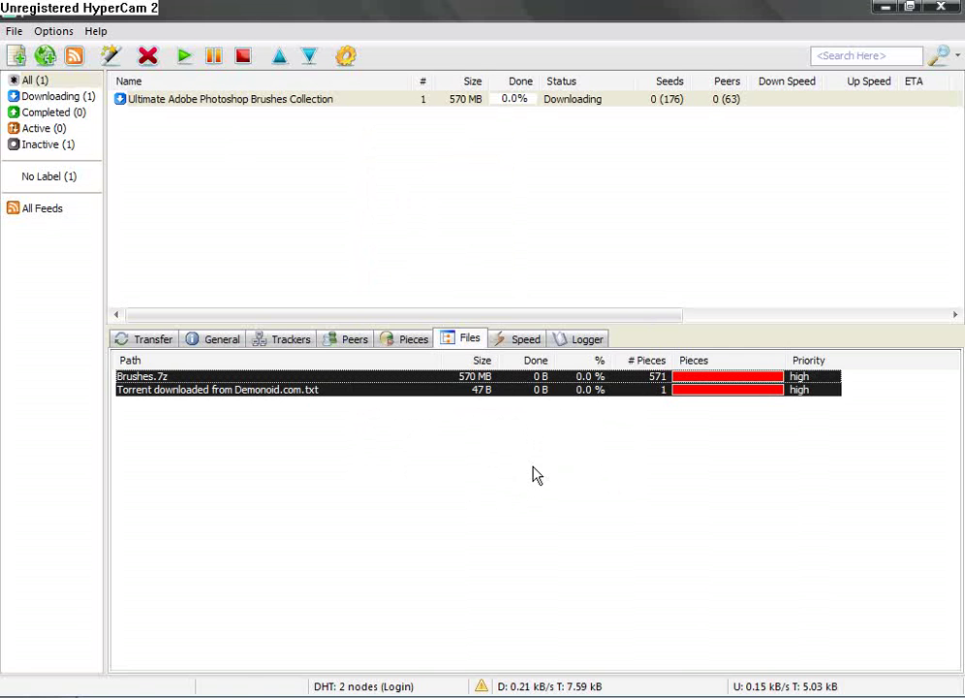
{"action": "key", "text": "super+d"}
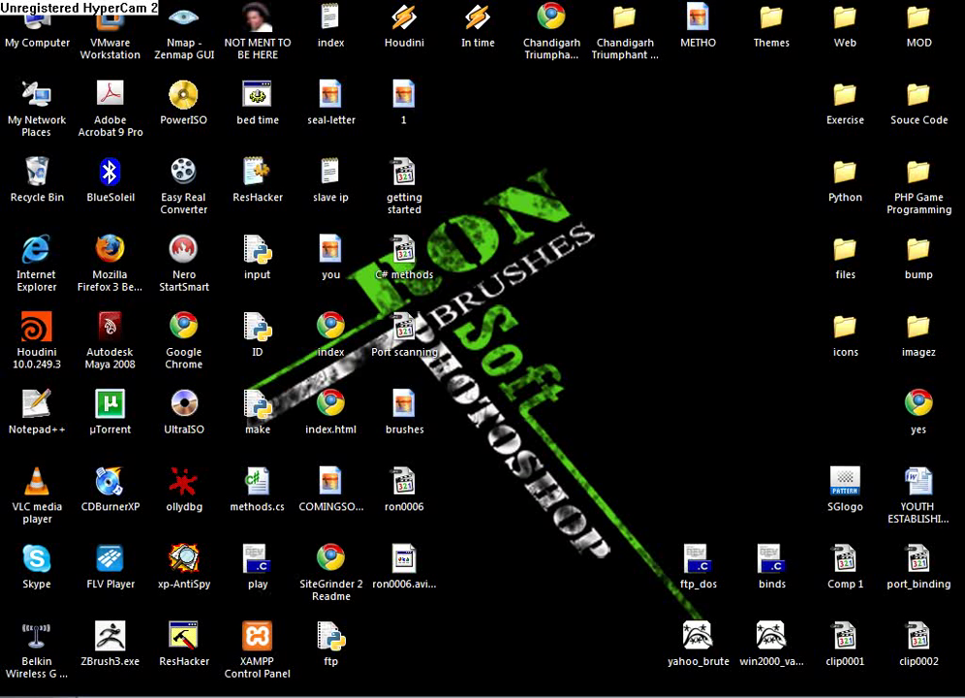
Step: Browse E:\Ultimate Adobe Photoshop Brushes Collection\Brushes, scroll its 398 files, then go back
{"action": "double_click", "coordinate": [19, 35]}
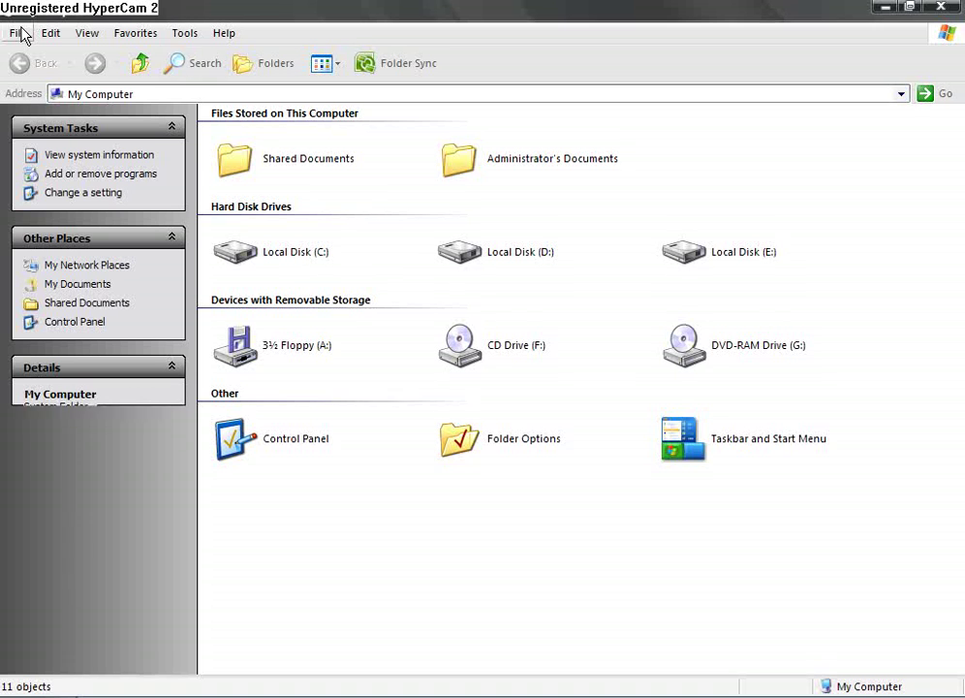
{"action": "double_click", "coordinate": [712, 261]}
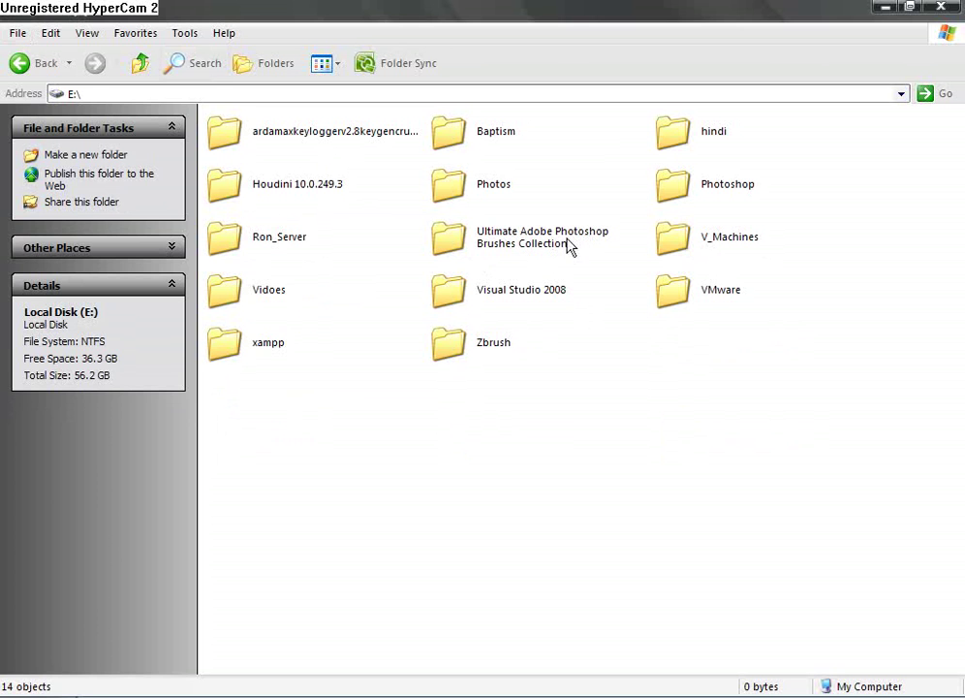
{"action": "double_click", "coordinate": [531, 250]}
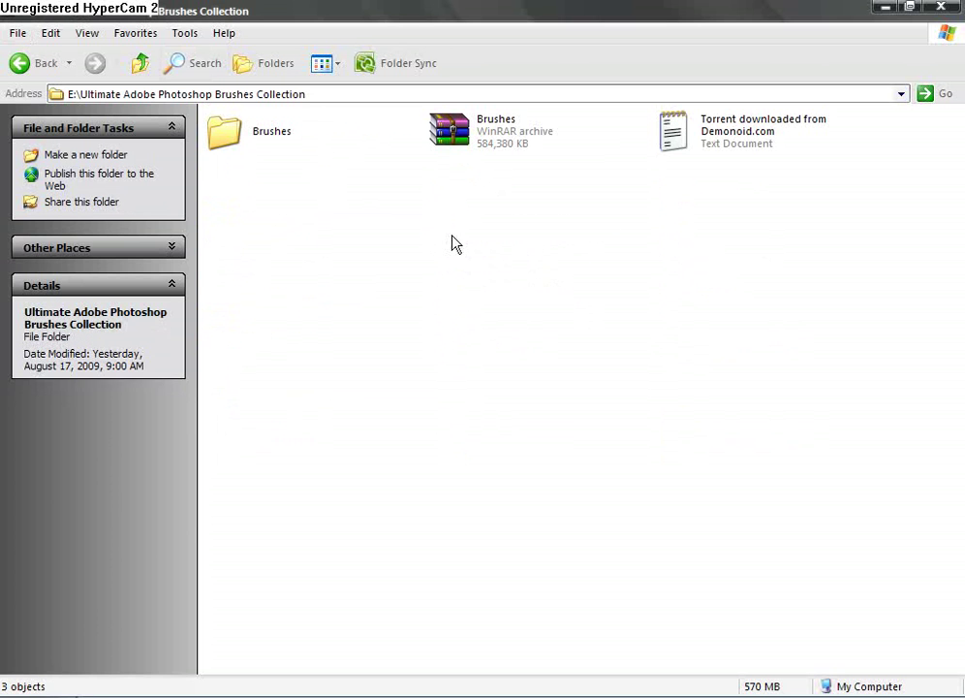
{"action": "double_click", "coordinate": [275, 137]}
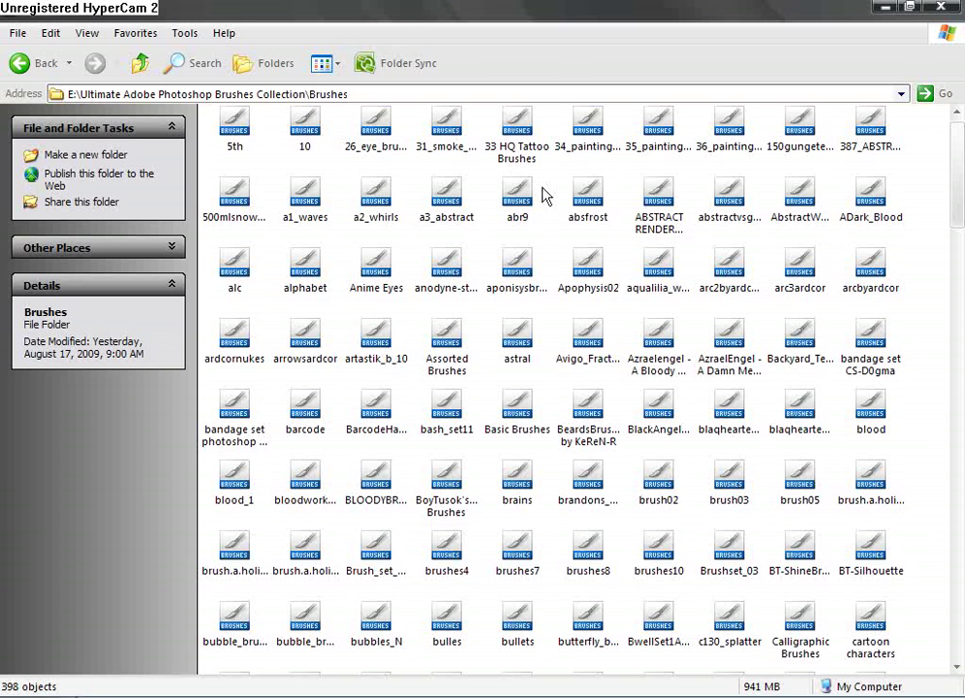
{"action": "mouse_move", "coordinate": [960, 196]}
{"action": "left_mouse_down"}
{"action": "mouse_move", "coordinate": [941, 358]}
{"action": "mouse_move", "coordinate": [938, 630]}
{"action": "mouse_move", "coordinate": [917, 253]}
{"action": "mouse_move", "coordinate": [926, 145]}
{"action": "left_mouse_up"}
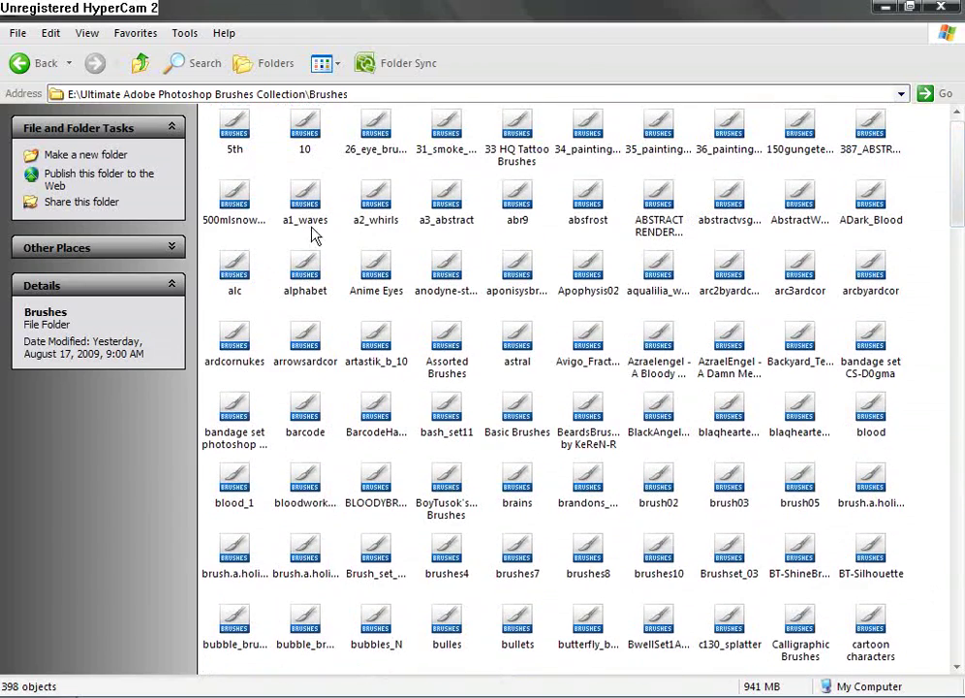
{"action": "left_click", "coordinate": [37, 70]}
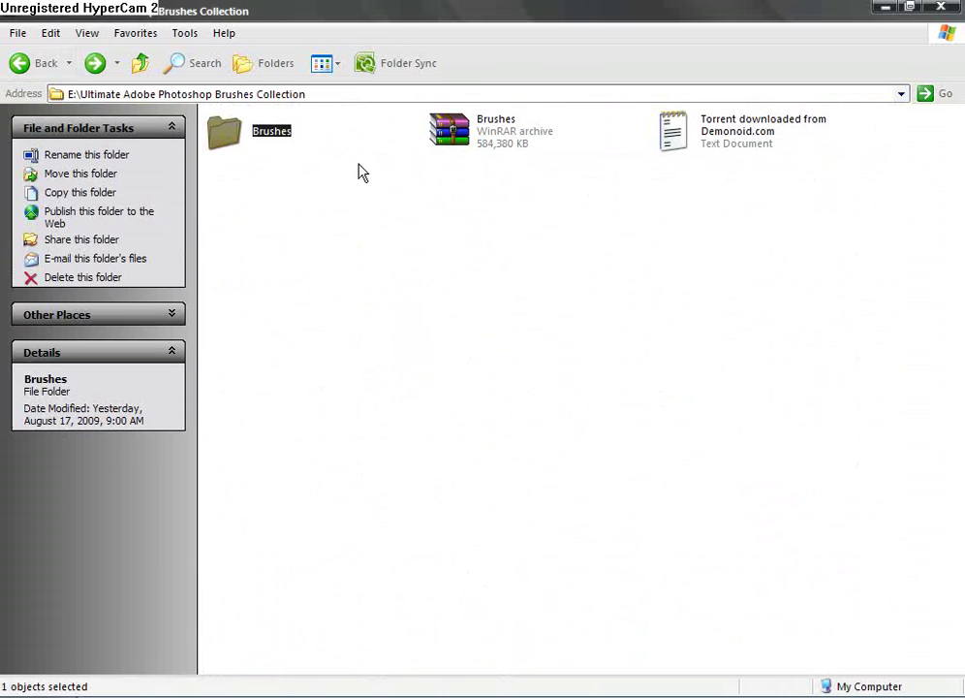
Step: Navigate from E: into Photoshop > Adobe Photoshop CS4 > Presets > Brushes
{"action": "left_click", "coordinate": [9, 66]}
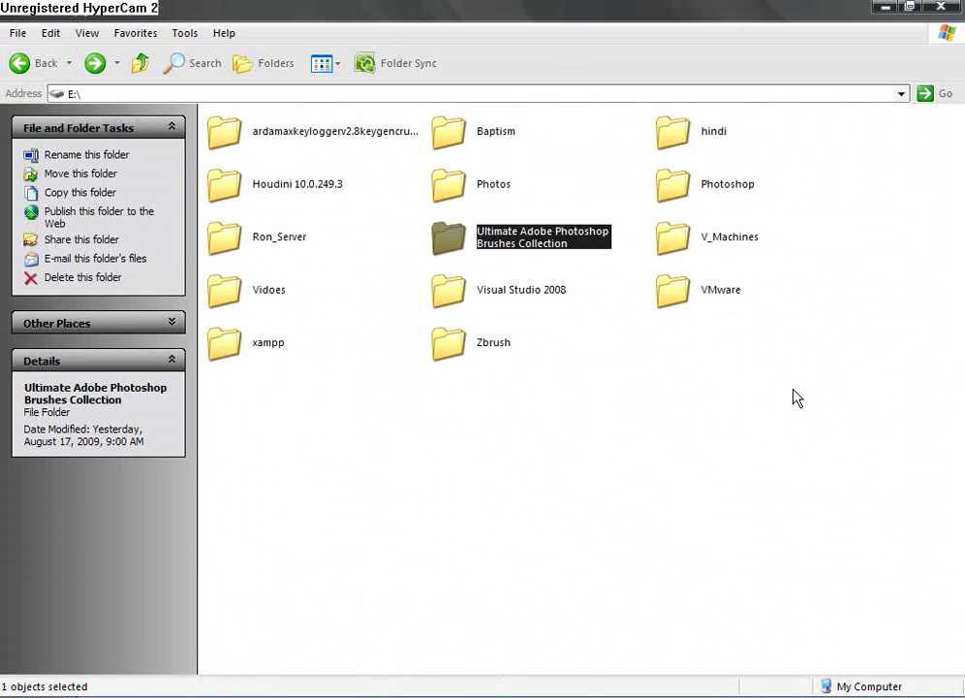
{"action": "double_click", "coordinate": [711, 195]}
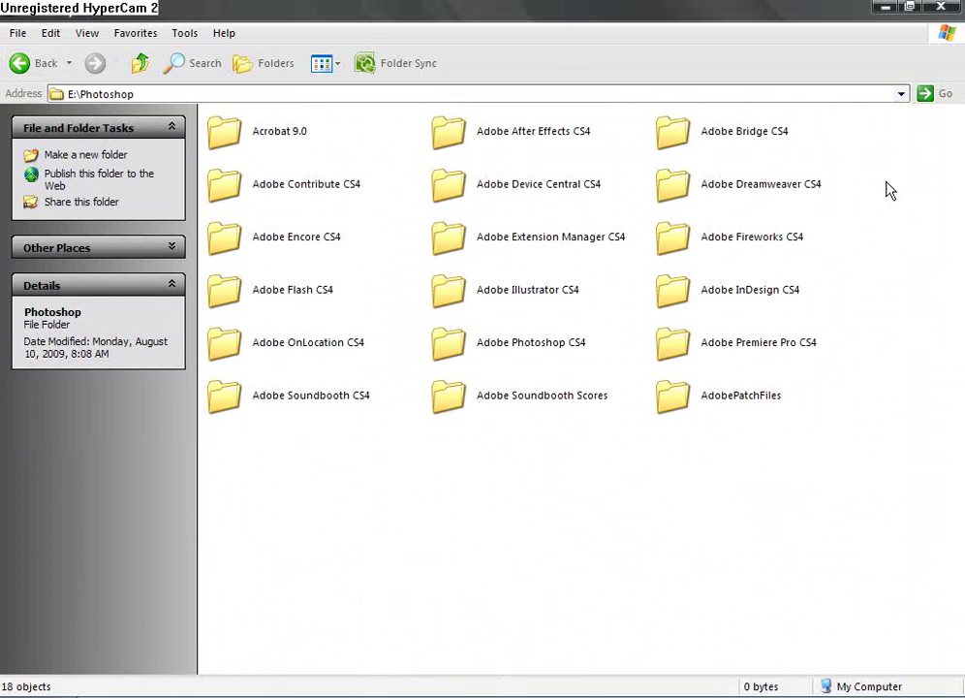
{"action": "double_click", "coordinate": [500, 353]}
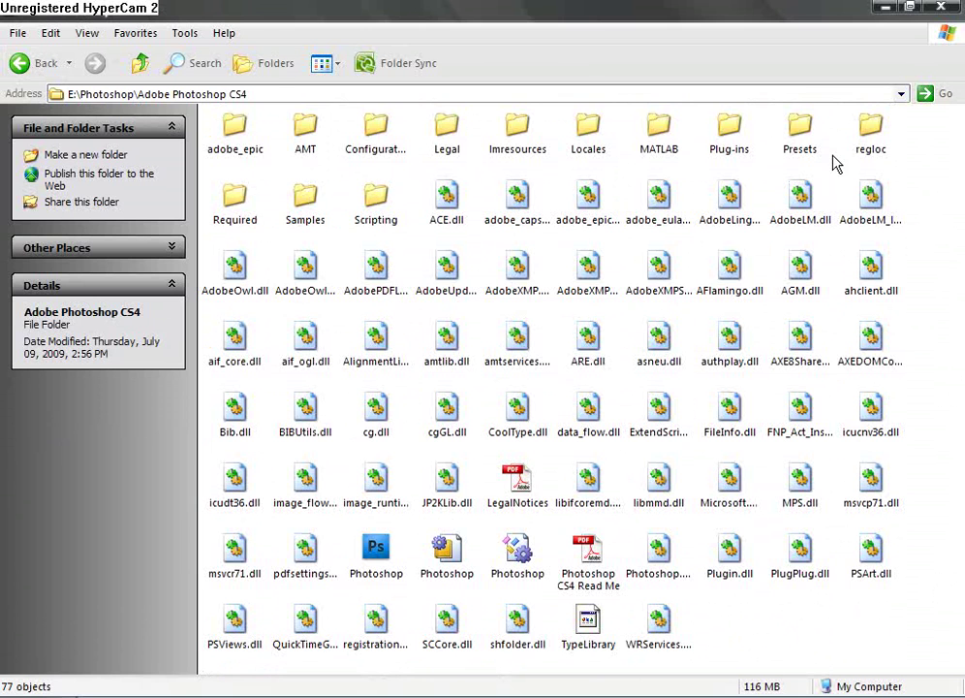
{"action": "double_click", "coordinate": [801, 131]}
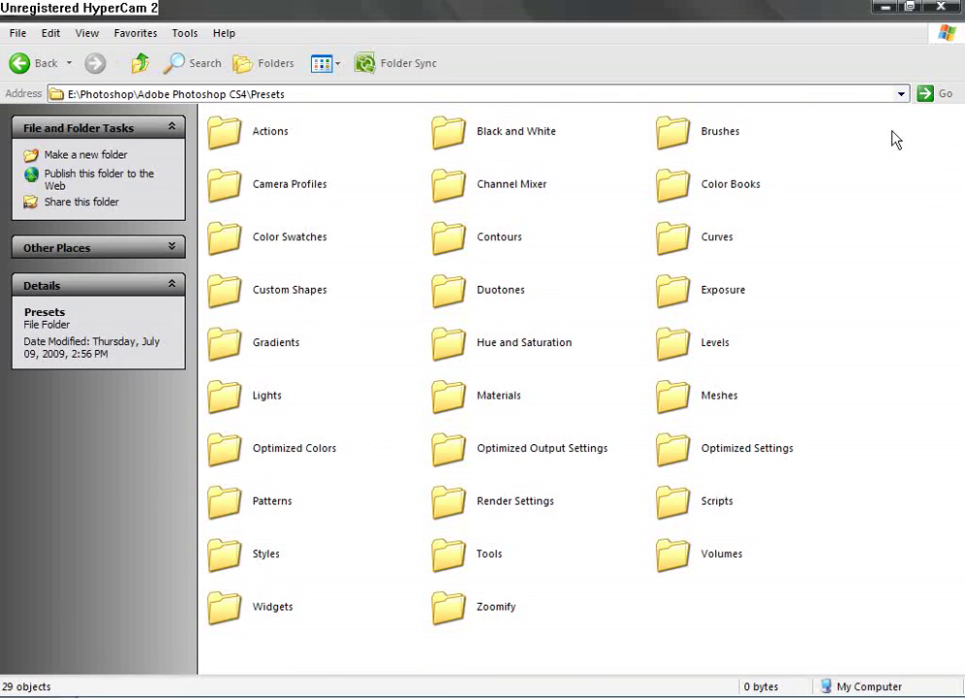
{"action": "double_click", "coordinate": [722, 132]}
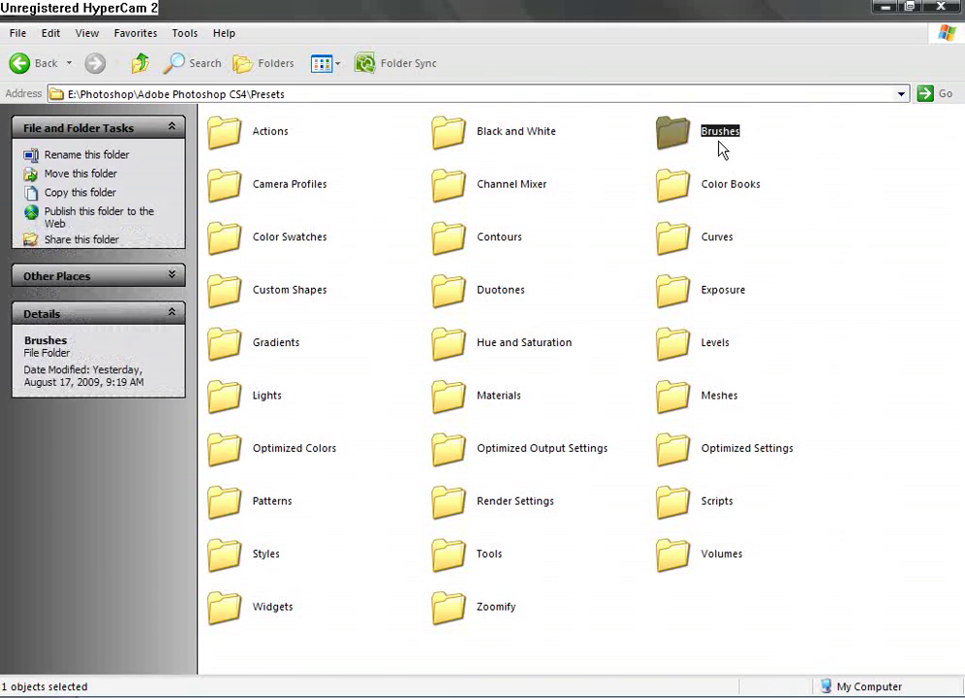
Step: Scroll through the 398 brush files, then return to Presets and clear the selection
{"action": "scroll", "coordinate": [746, 274], "scroll_direction": "down", "scroll_amount": 5}
{"action": "scroll", "coordinate": [745, 280], "scroll_direction": "up", "scroll_amount": 4}
{"action": "scroll", "coordinate": [736, 276], "scroll_direction": "up", "scroll_amount": 2}
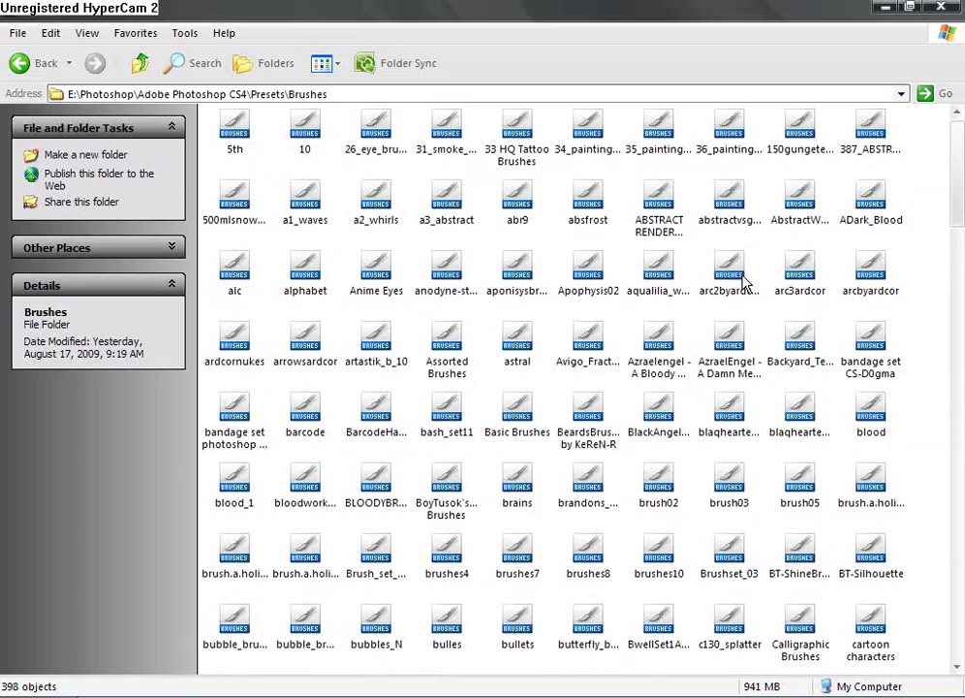
{"action": "scroll", "coordinate": [909, 341], "scroll_direction": "down", "scroll_amount": 10}
{"action": "mouse_move", "coordinate": [960, 404]}
{"action": "left_mouse_down"}
{"action": "mouse_move", "coordinate": [961, 582]}
{"action": "mouse_move", "coordinate": [961, 194]}
{"action": "left_mouse_up"}
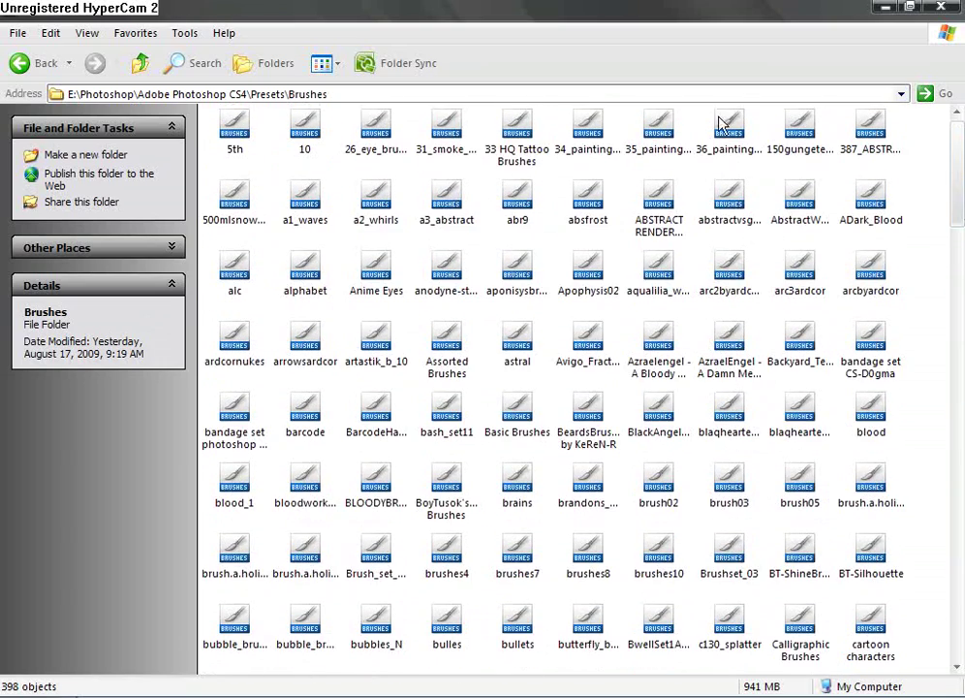
{"action": "left_click", "coordinate": [19, 60]}
{"action": "left_click", "coordinate": [945, 356]}
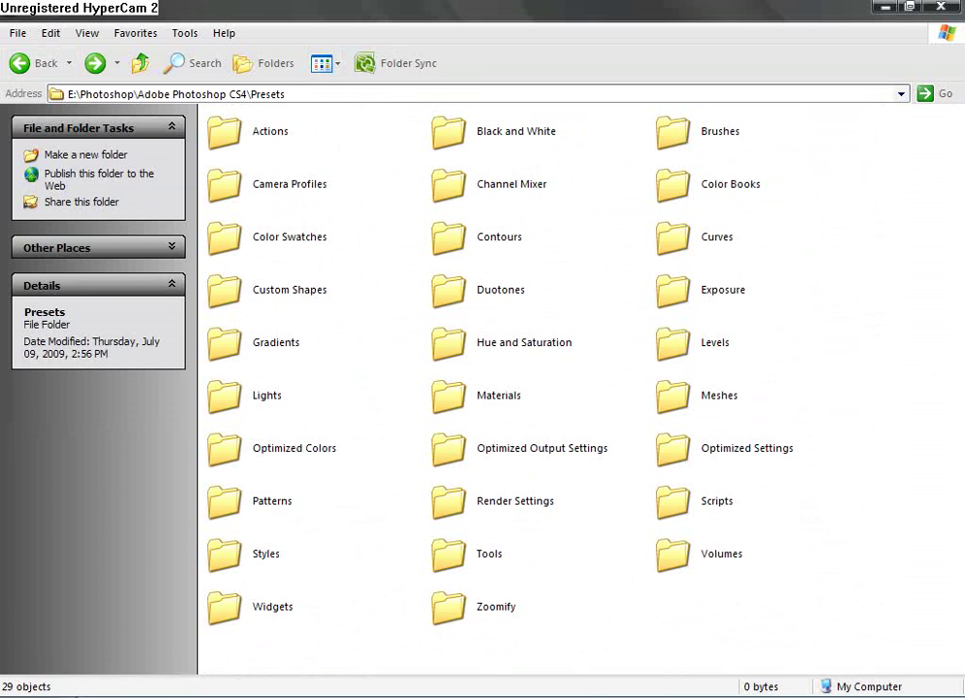
Step: Launch Photoshop CS4 and create a white U.S. Paper Letter document at 300 ppi
{"action": "key", "text": "super"}
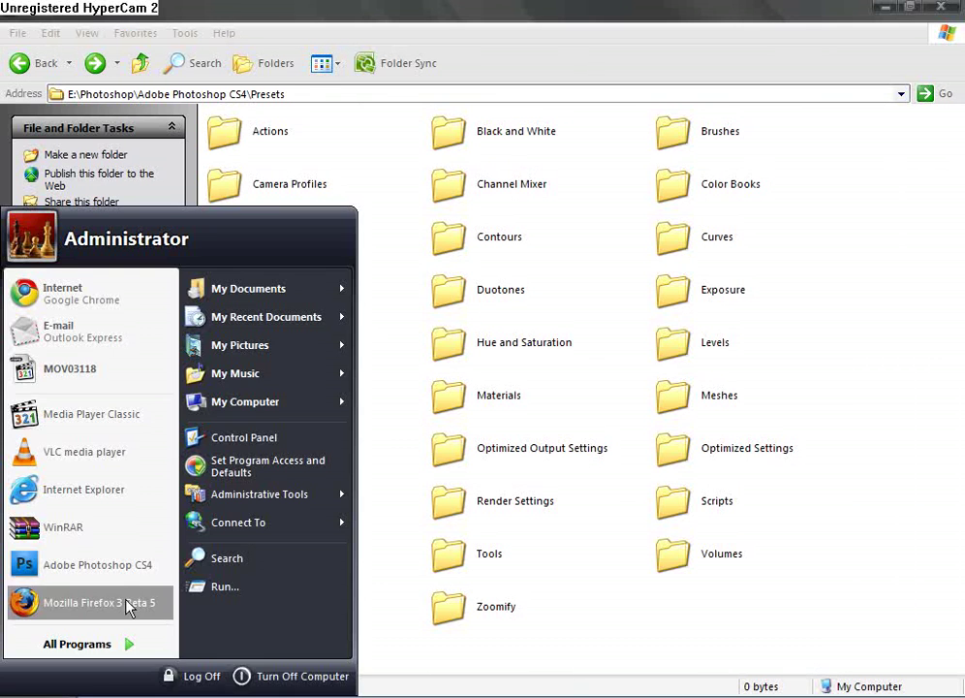
{"action": "left_click", "coordinate": [107, 505]}
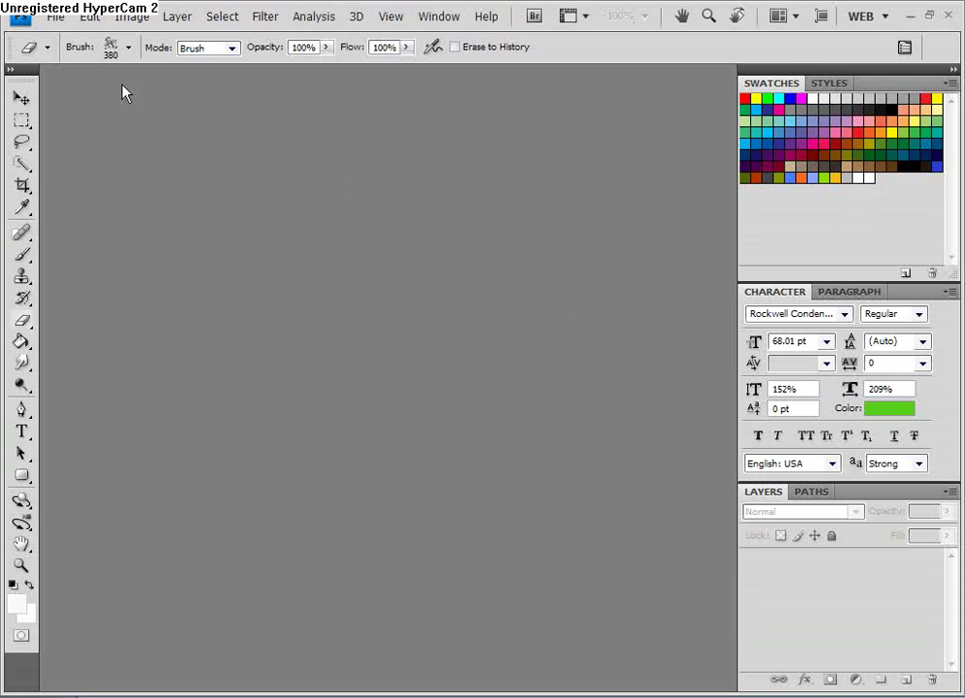
{"action": "left_click", "coordinate": [56, 17]}
{"action": "left_click", "coordinate": [68, 36]}
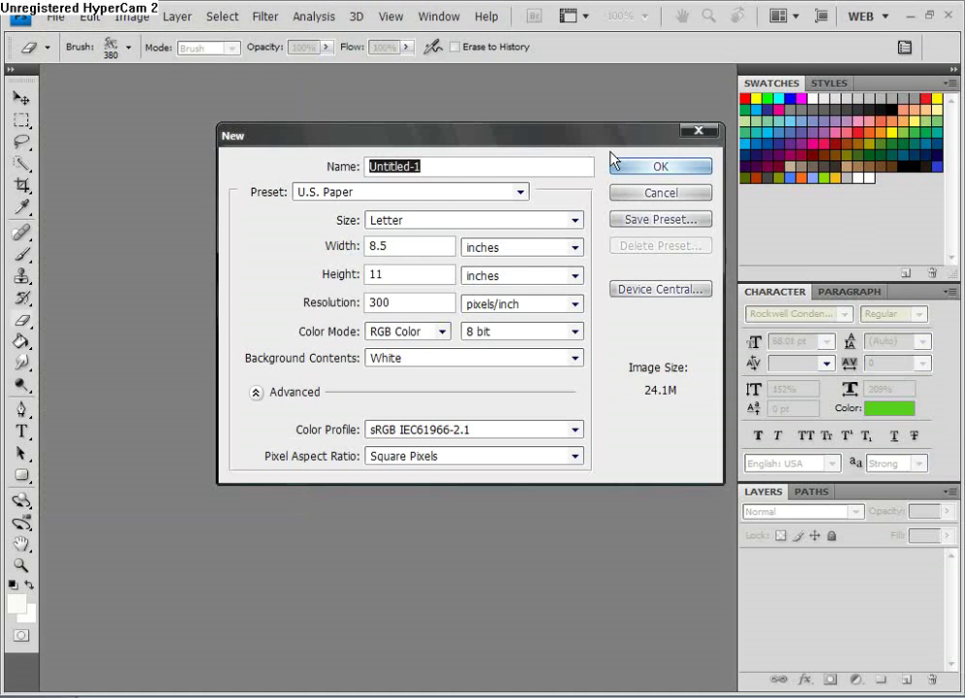
{"action": "left_click", "coordinate": [641, 166]}
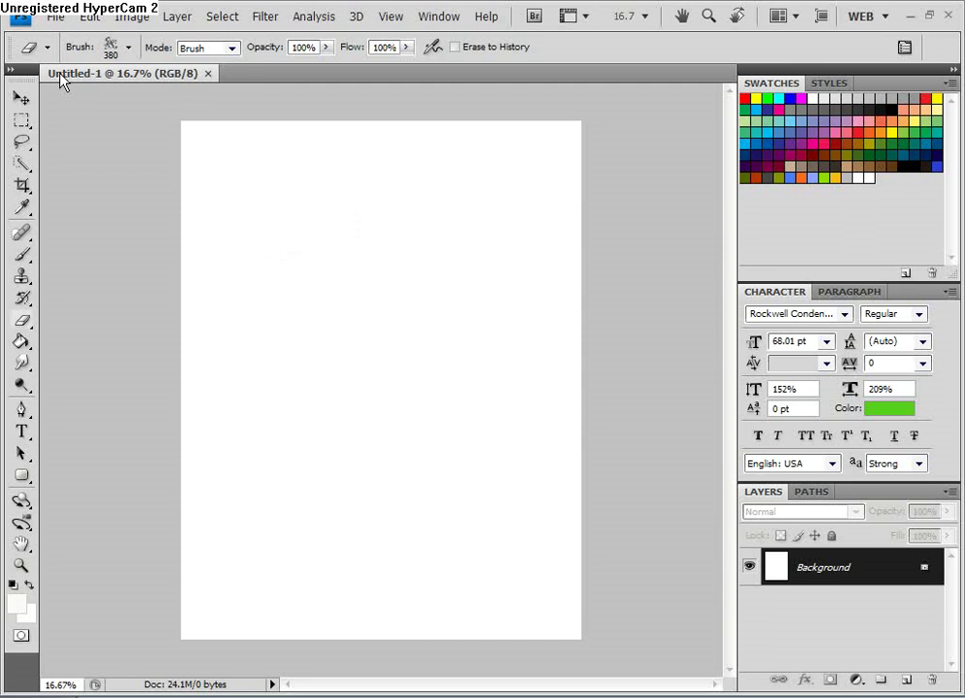
{"action": "left_click", "coordinate": [129, 46]}
Step: Replace the current brushes with the brains brush set
{"action": "left_click", "coordinate": [237, 81]}
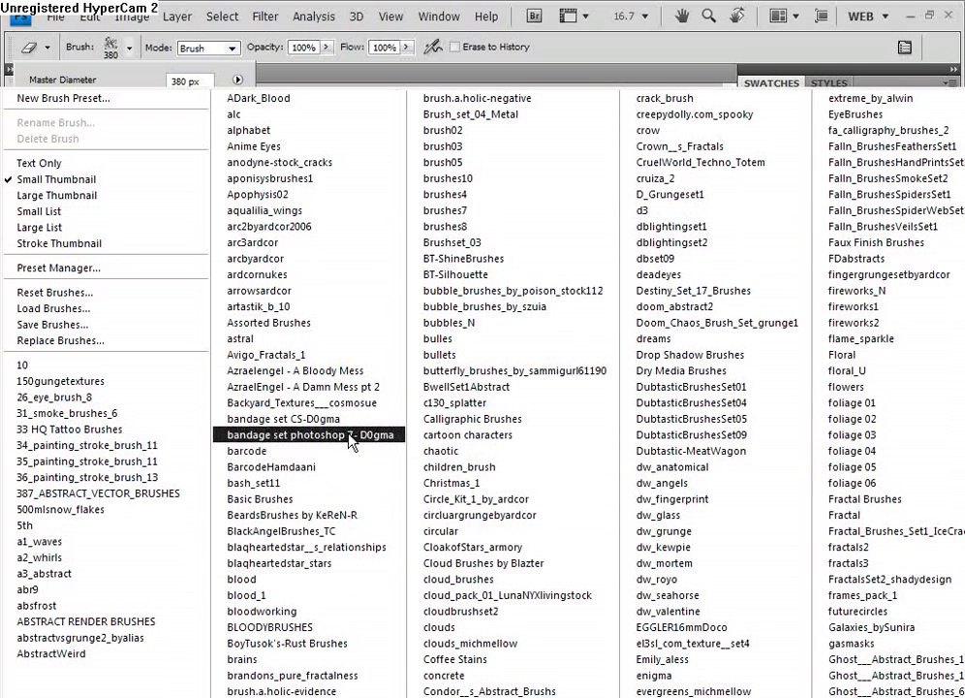
{"action": "left_click", "coordinate": [336, 662]}
{"action": "left_click", "coordinate": [408, 287]}
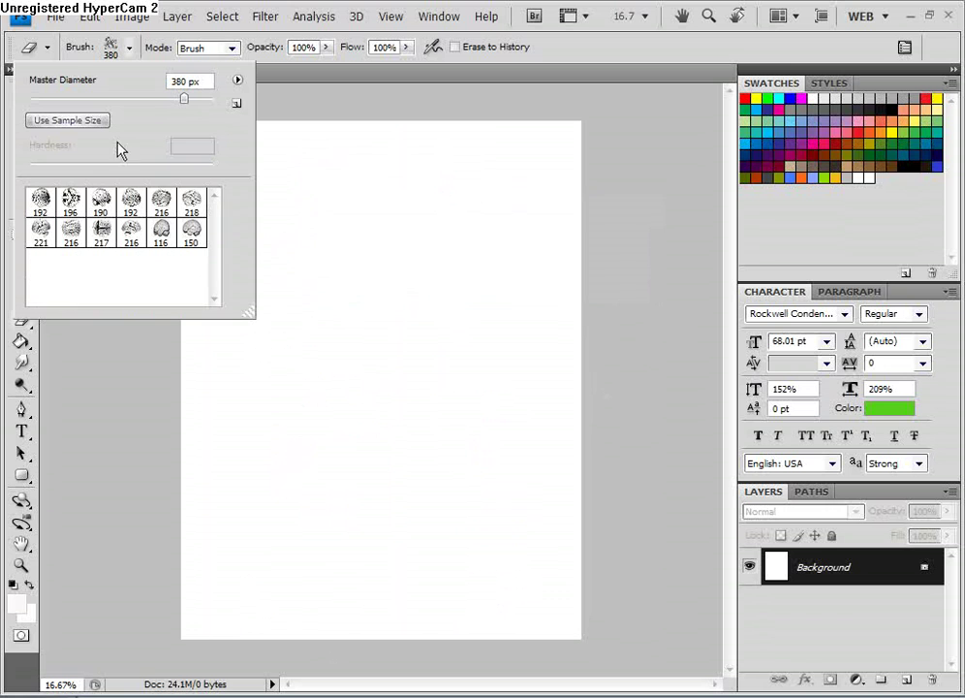
{"action": "left_click", "coordinate": [366, 474]}
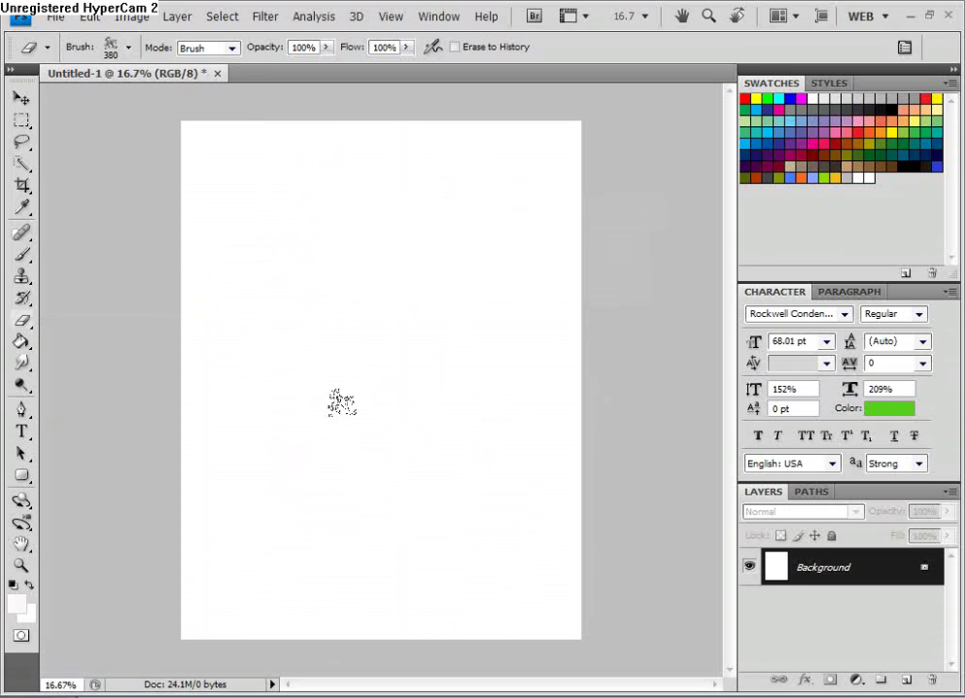
Step: Switch to the Brush tool with the 150 px brain brush and stamp two test dabs
{"action": "left_click", "coordinate": [23, 255]}
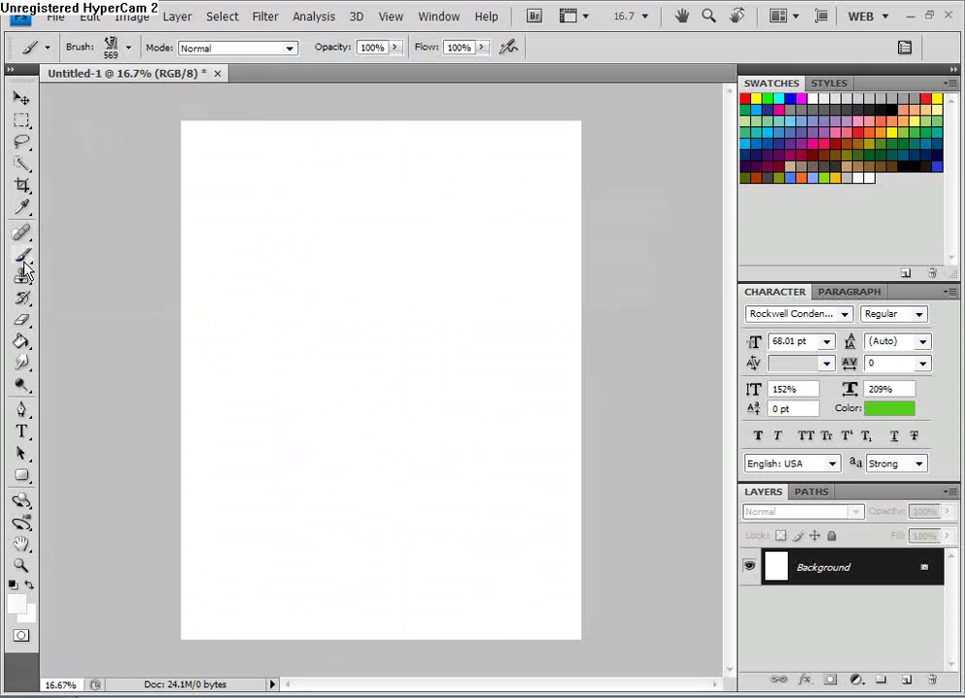
{"action": "left_click", "coordinate": [128, 46]}
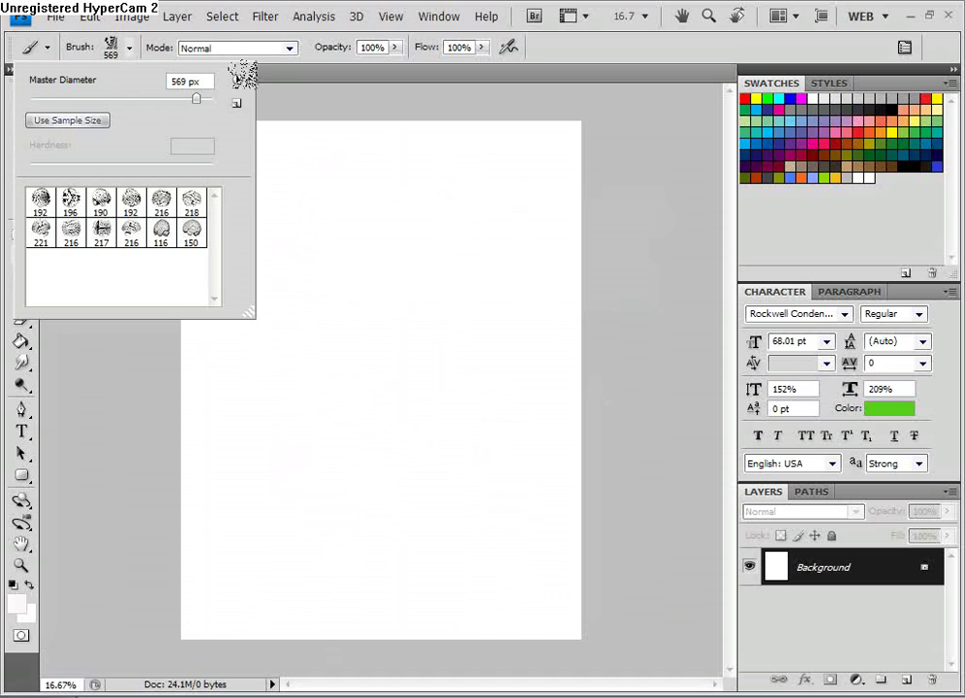
{"action": "left_click", "coordinate": [191, 230]}
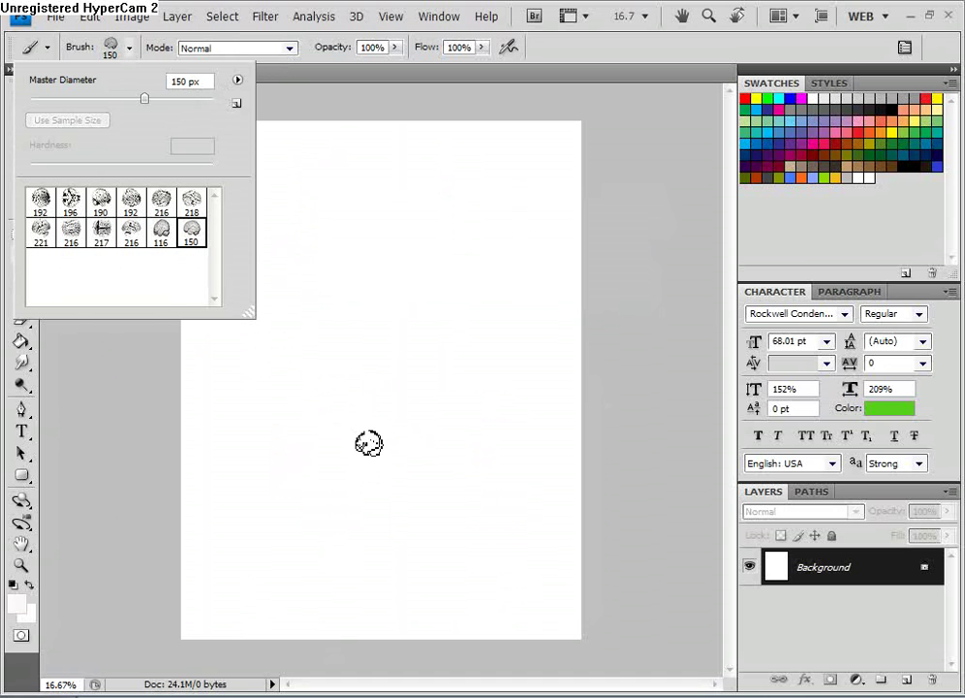
{"action": "left_click", "coordinate": [378, 444]}
{"action": "left_click", "coordinate": [370, 407]}
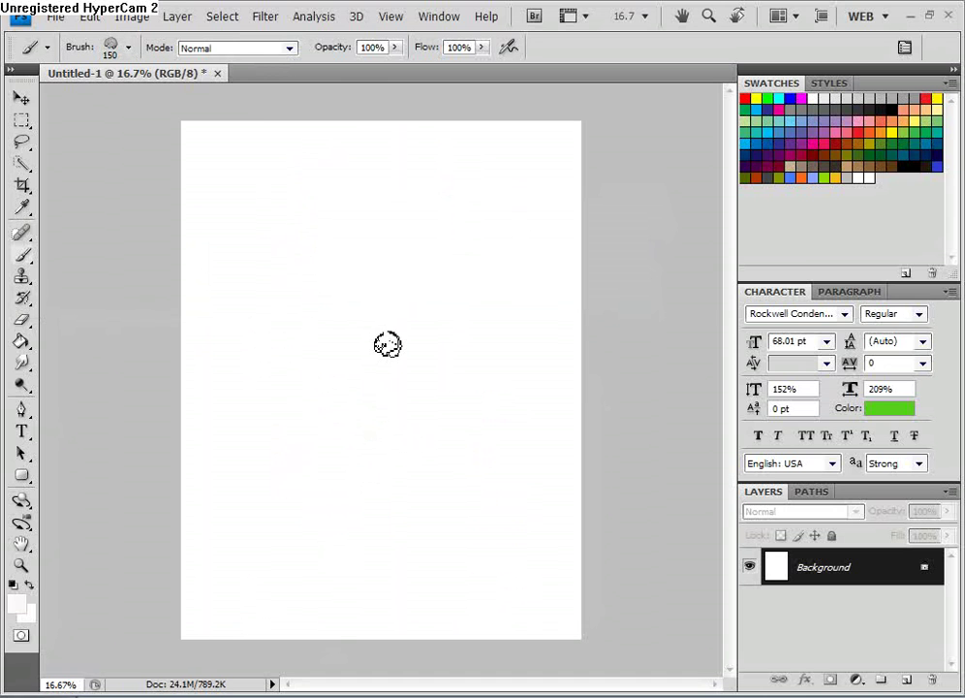
{"action": "left_click", "coordinate": [388, 344]}
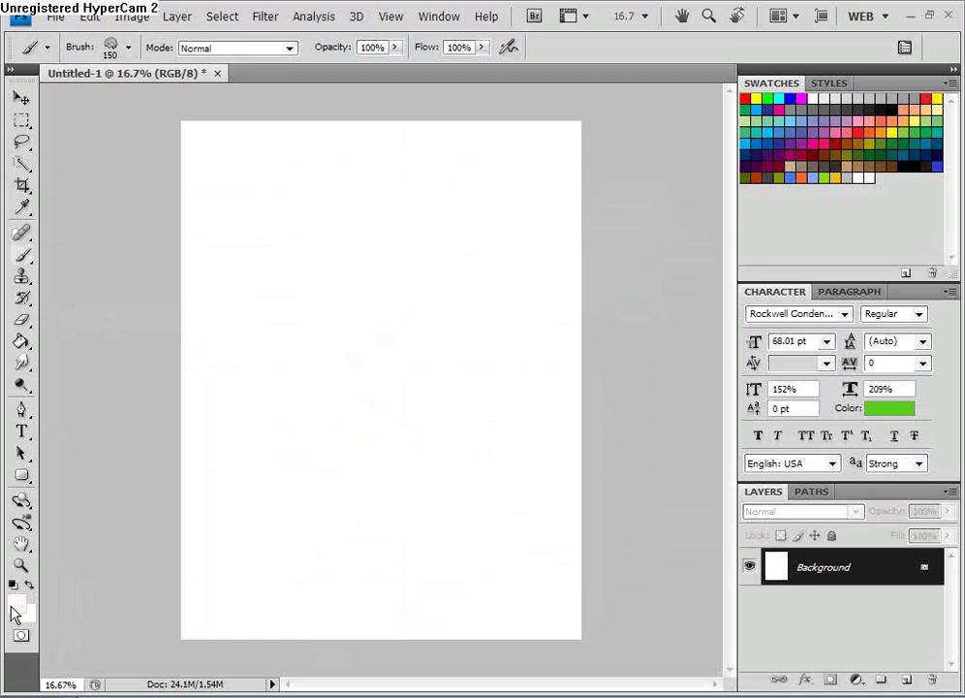
Step: Set the foreground colour to red ec0606 and stamp two red brains
{"action": "left_click", "coordinate": [16, 604]}
{"action": "left_click", "coordinate": [750, 307]}
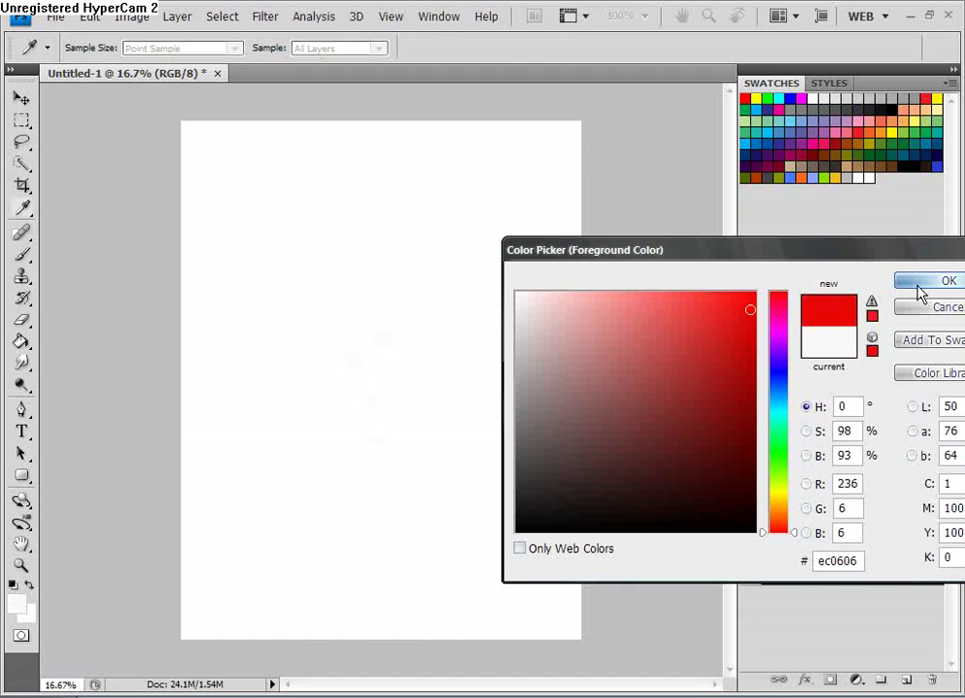
{"action": "left_click", "coordinate": [926, 281]}
{"action": "left_click", "coordinate": [330, 444]}
{"action": "left_click", "coordinate": [400, 332]}
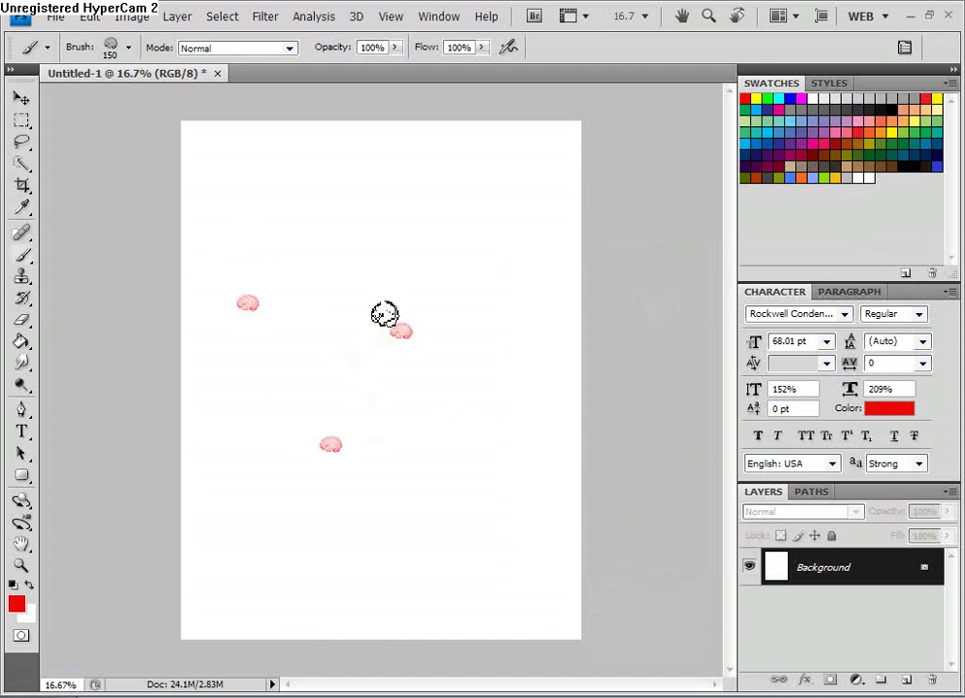
Step: Enlarge the brain brush to 484 px, stamp a large brain, then undo all stamps
{"action": "left_click", "coordinate": [128, 48]}
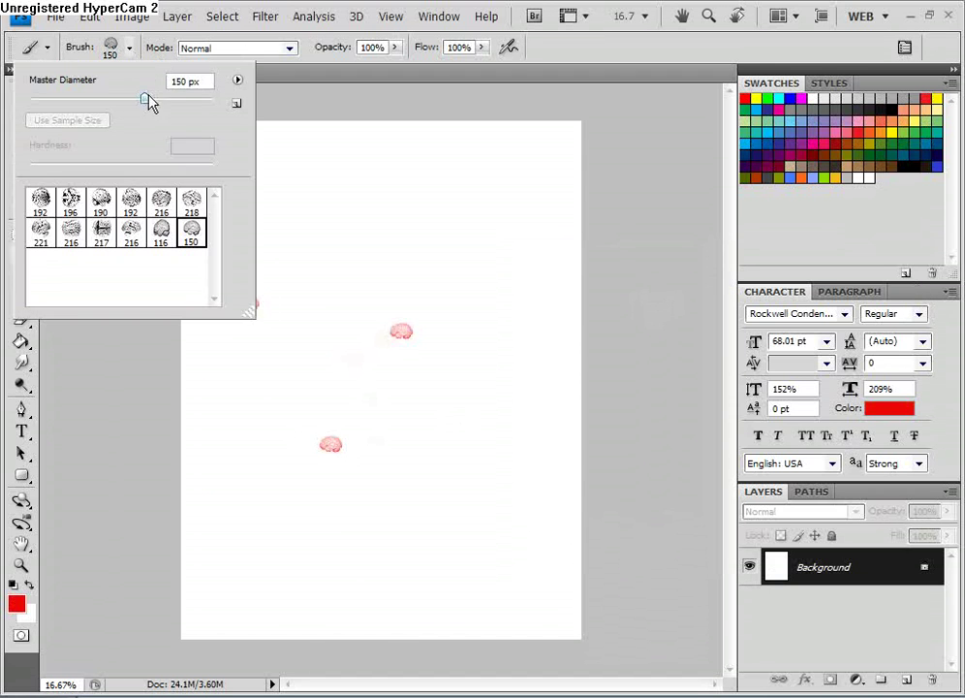
{"action": "left_click_drag", "start_coordinate": [145, 98], "coordinate": [193, 98]}
{"action": "left_click", "coordinate": [431, 467]}
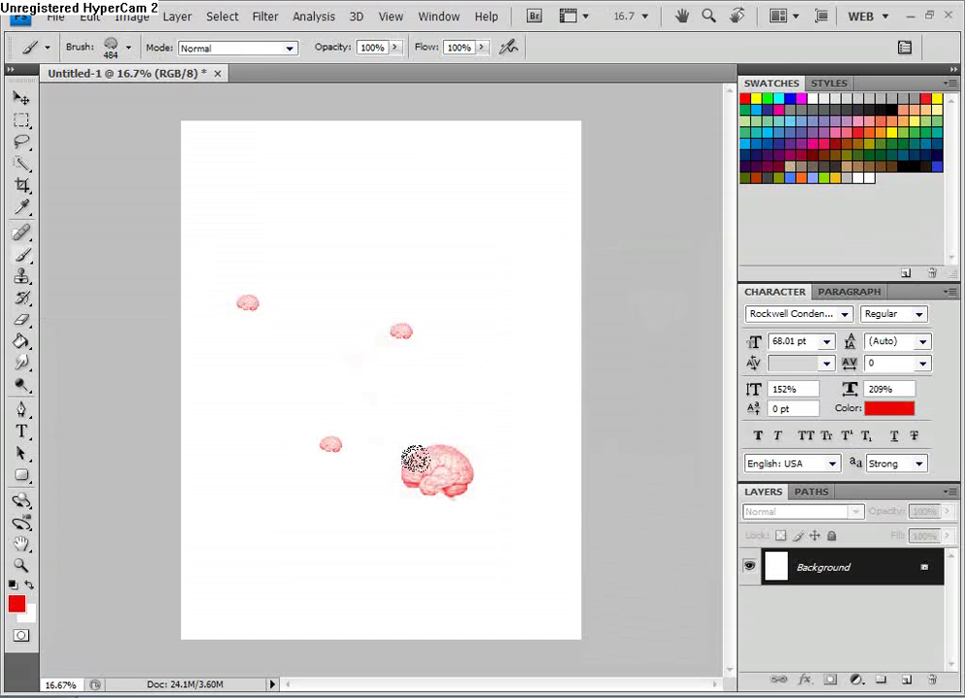
{"action": "scroll", "coordinate": [528, 490], "scroll_direction": "up", "scroll_amount": 5}
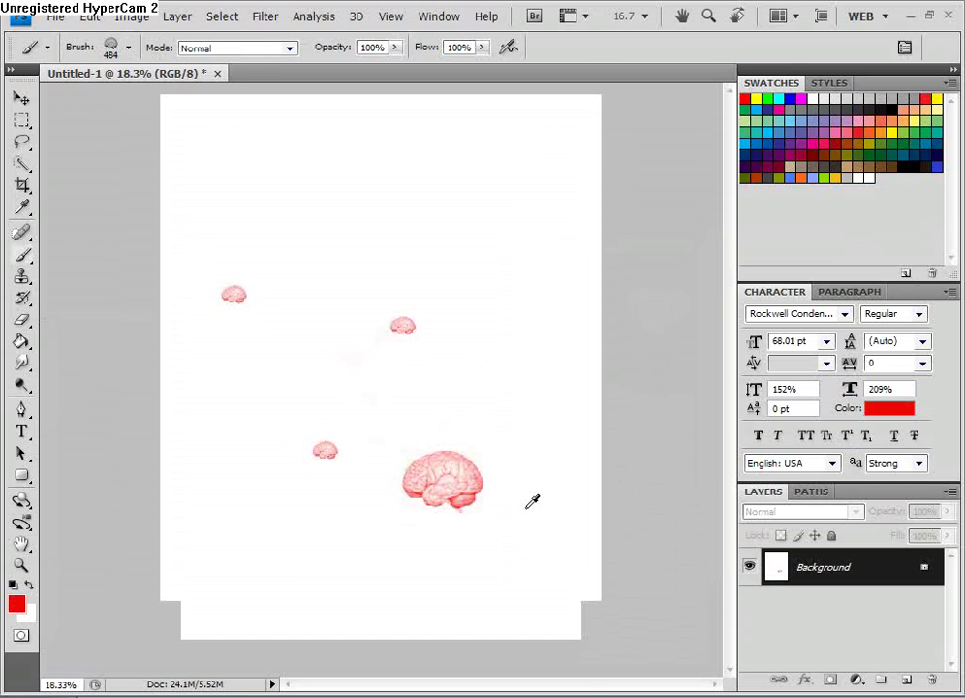
{"action": "scroll", "coordinate": [524, 478], "scroll_direction": "up", "scroll_amount": 1}
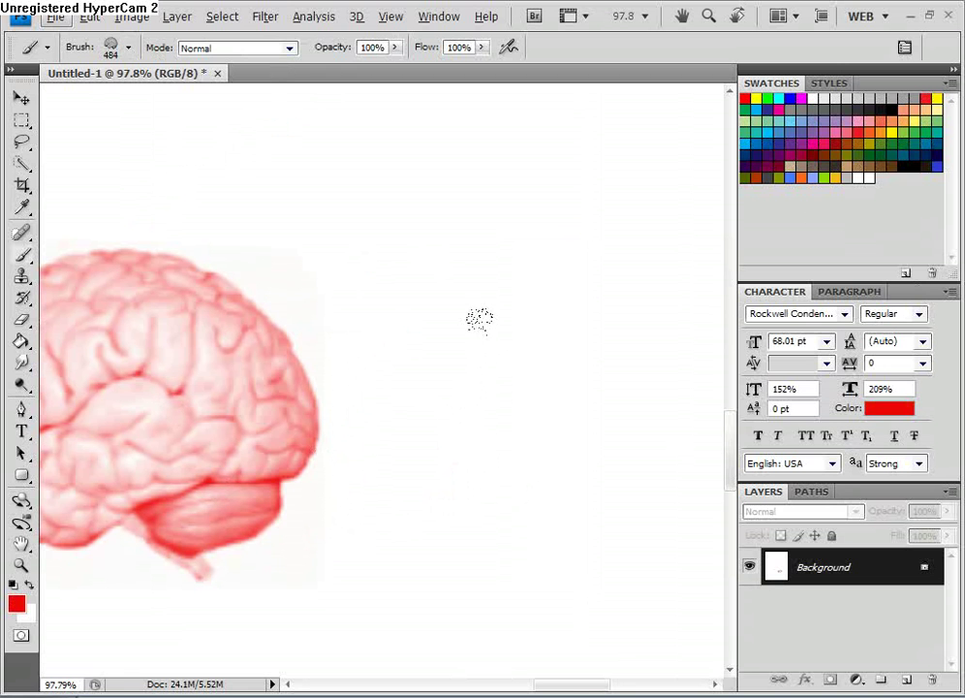
{"action": "scroll", "coordinate": [463, 360], "scroll_direction": "down", "scroll_amount": 3}
{"action": "scroll", "coordinate": [477, 392], "scroll_direction": "down", "scroll_amount": 2}
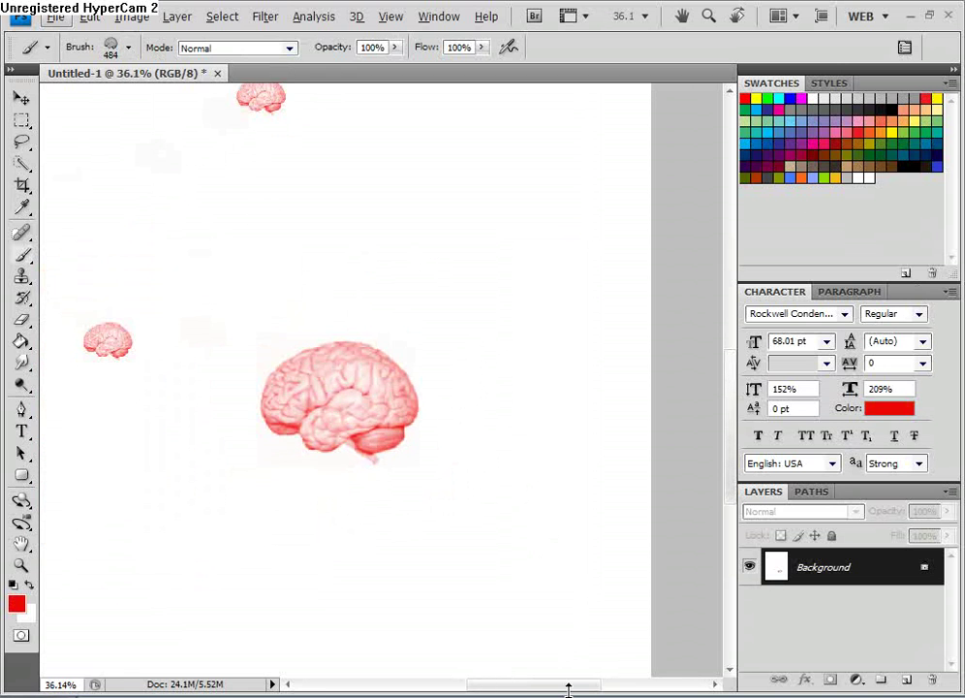
{"action": "left_click_drag", "start_coordinate": [568, 689], "coordinate": [538, 686]}
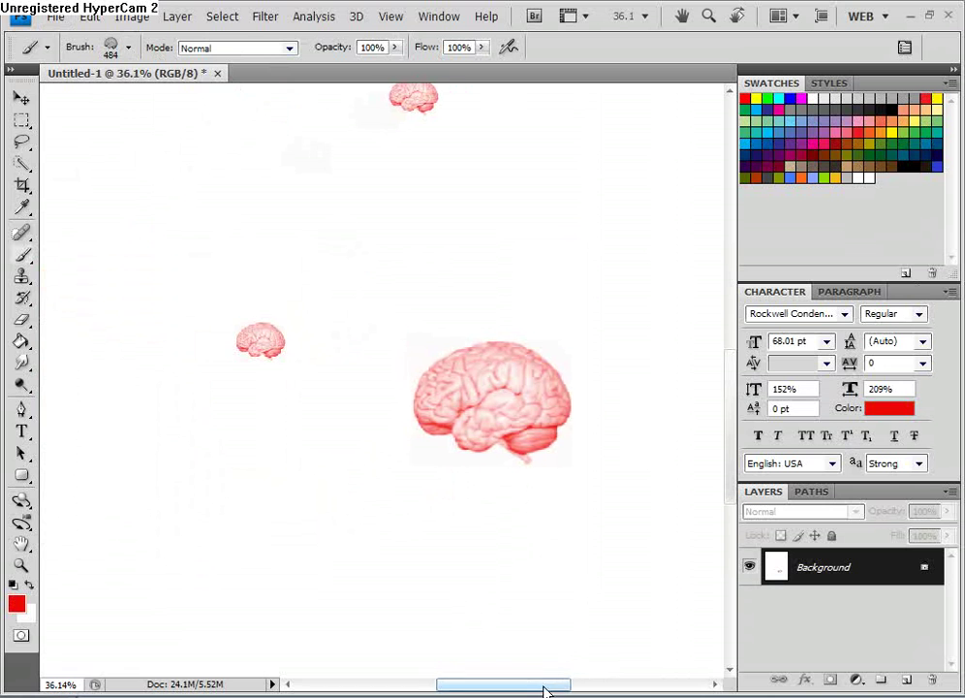
{"action": "scroll", "coordinate": [530, 532], "scroll_direction": "down", "scroll_amount": 2}
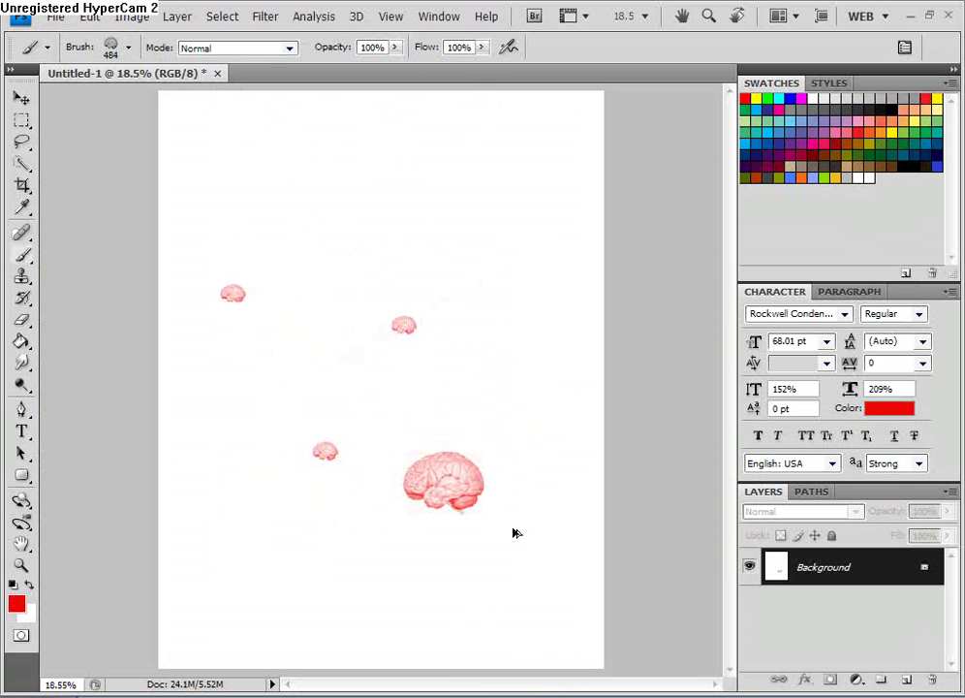
{"action": "key", "text": "ctrl+alt+z"}
{"action": "key", "text": "ctrl+alt+z"}
{"action": "key", "text": "ctrl+alt+z"}
{"action": "key", "text": "ctrl+alt+z"}
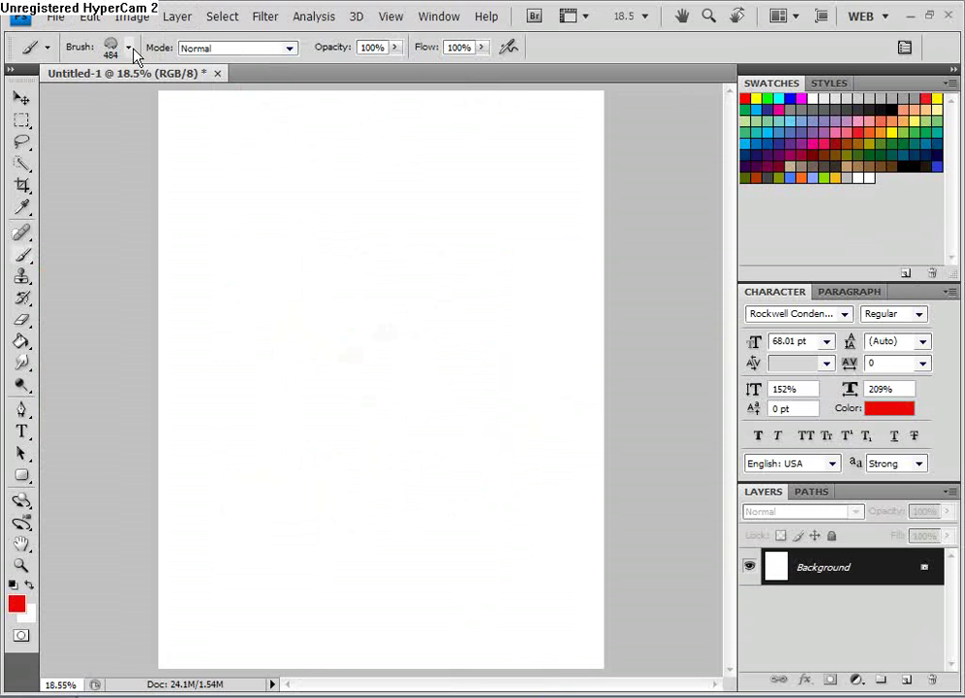
Step: Replace the current brushes with the flowers brush set
{"action": "left_click", "coordinate": [133, 49]}
{"action": "left_click", "coordinate": [237, 82]}
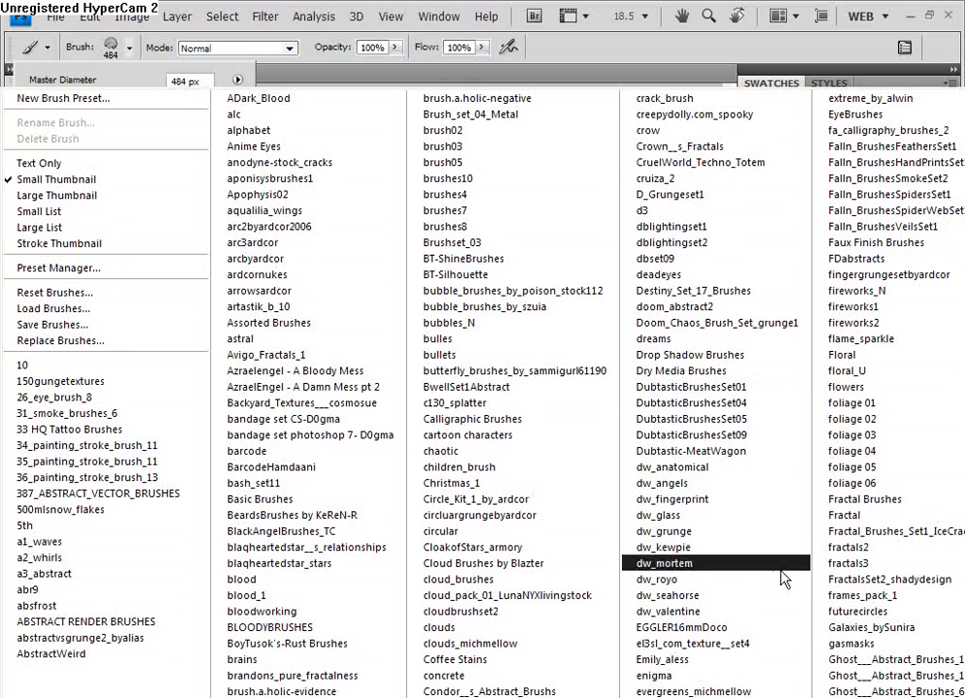
{"action": "left_click", "coordinate": [814, 387]}
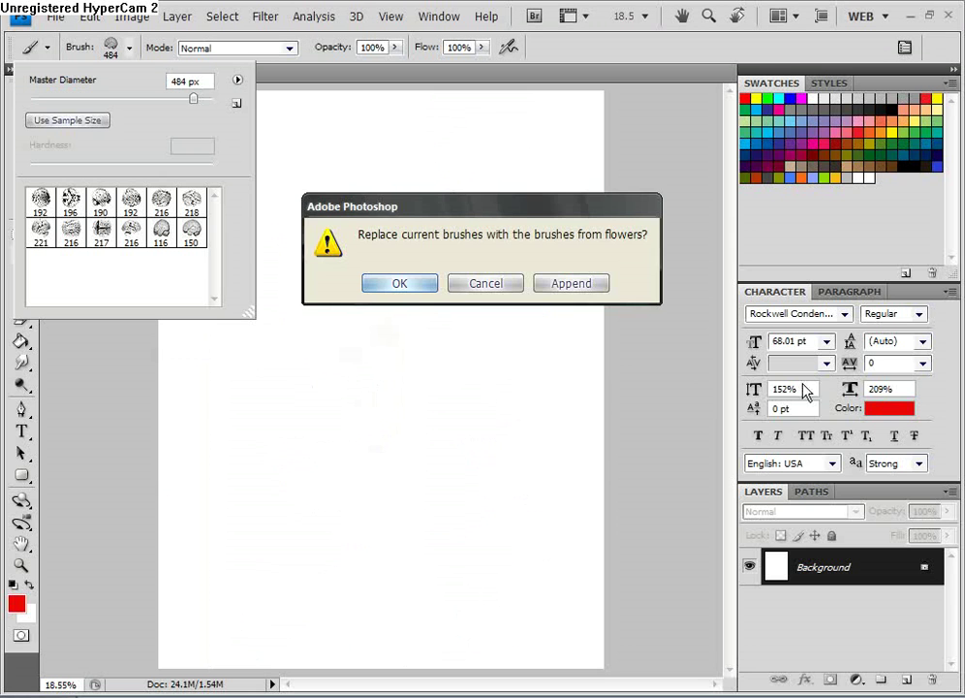
{"action": "left_click", "coordinate": [407, 292]}
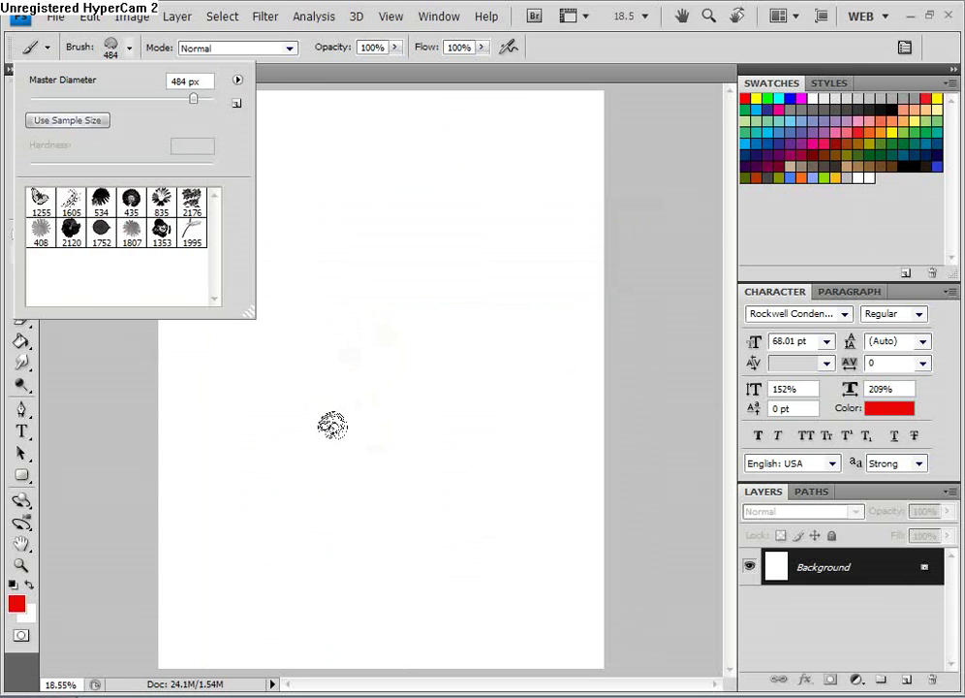
Step: Pick the 835 px flower brush, stamp four test flowers, then undo them
{"action": "left_click", "coordinate": [163, 207]}
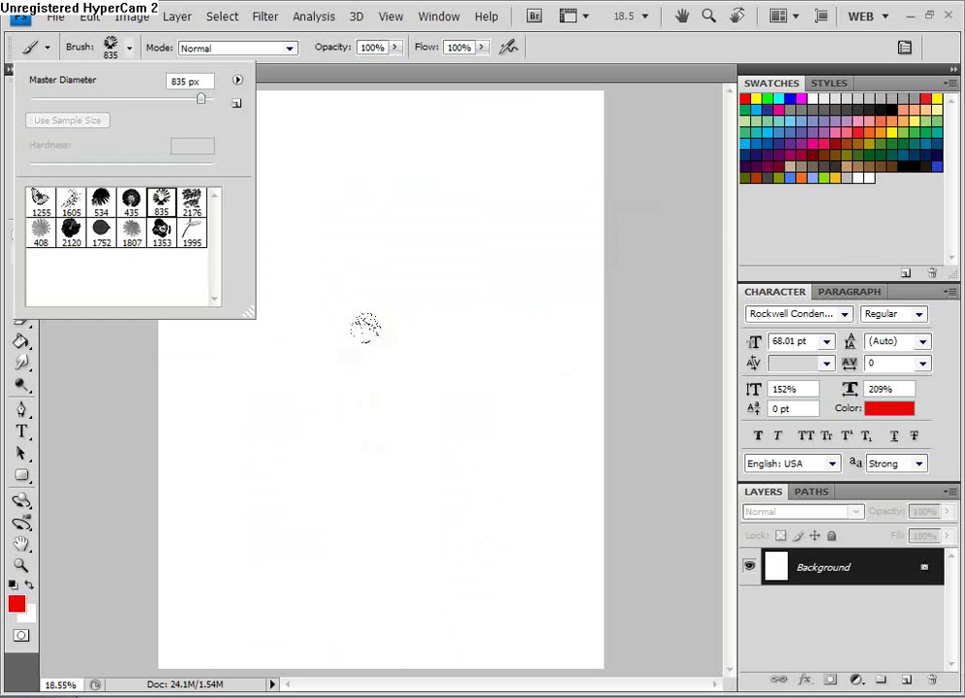
{"action": "left_click", "coordinate": [472, 391]}
{"action": "left_click", "coordinate": [267, 303]}
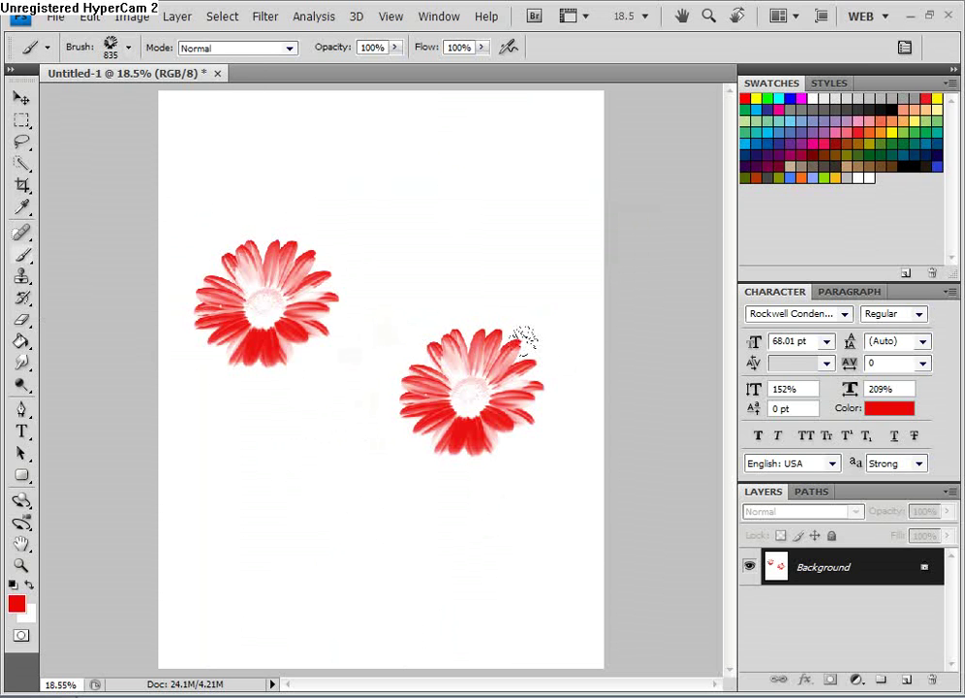
{"action": "left_click", "coordinate": [472, 234]}
{"action": "left_click", "coordinate": [325, 543]}
{"action": "key", "text": "ctrl+alt+z"}
{"action": "key", "text": "ctrl+alt+z"}
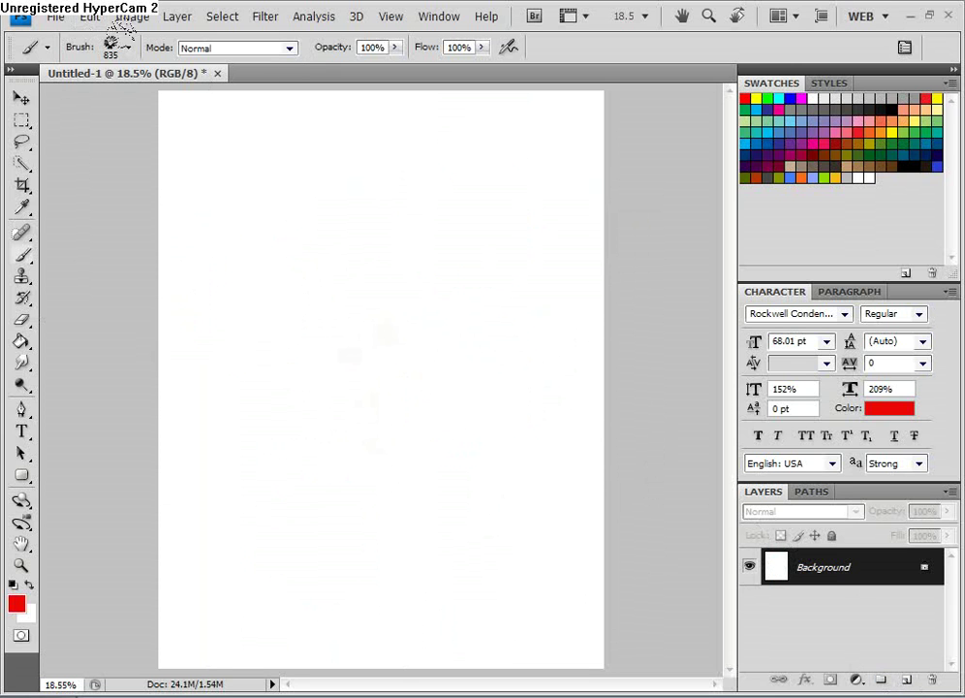
Step: Add Layer 1 and paint a sweeping trail of red flowers on it
{"action": "left_click", "coordinate": [903, 682]}
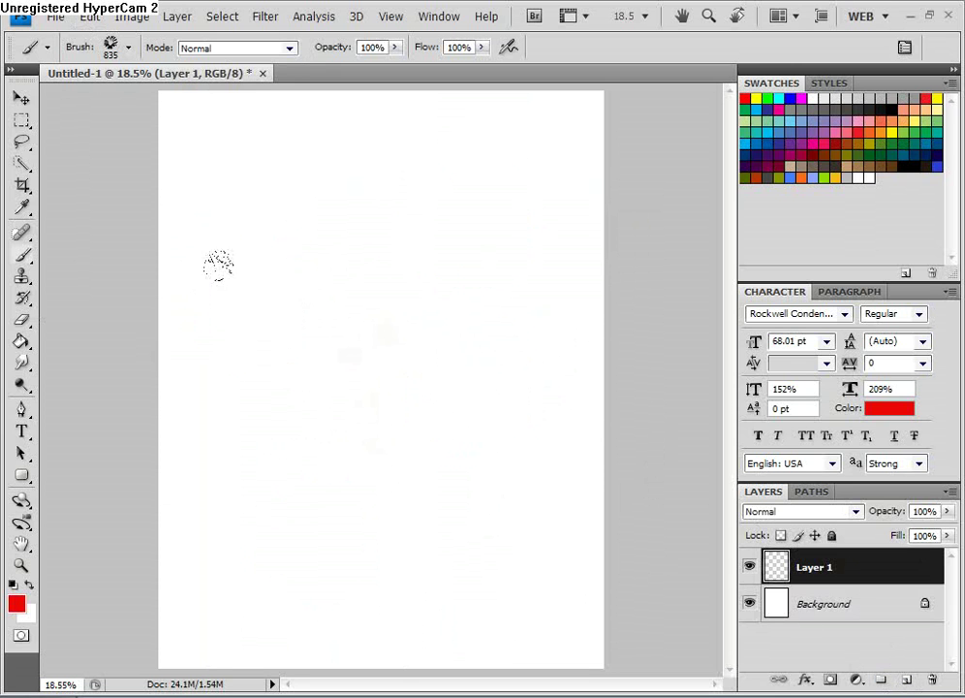
{"action": "left_click", "coordinate": [254, 279]}
{"action": "left_click", "coordinate": [379, 233]}
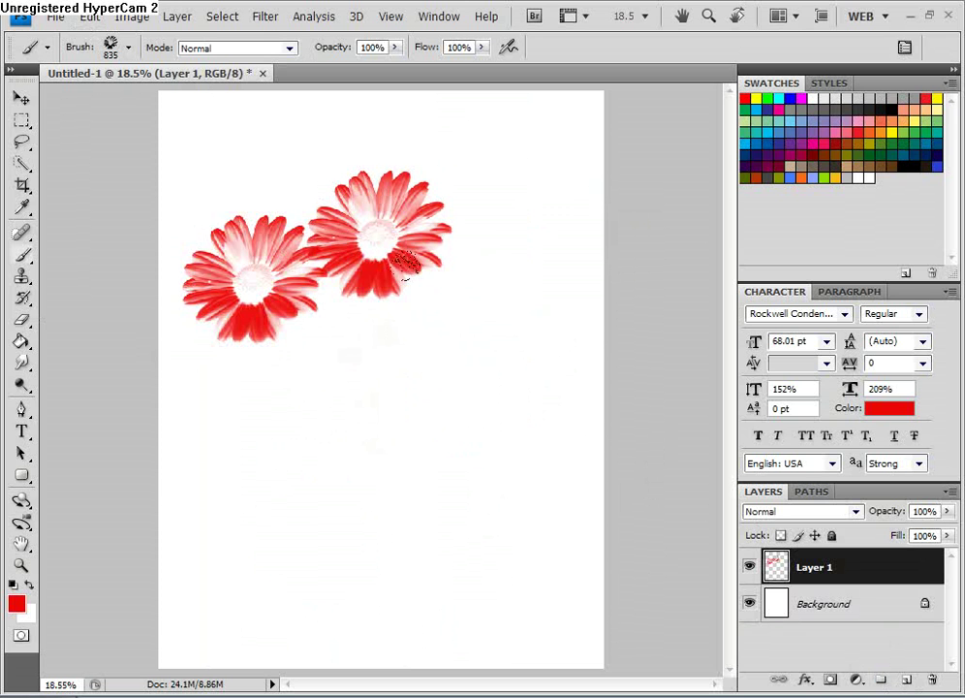
{"action": "mouse_move", "coordinate": [405, 261]}
{"action": "left_mouse_down"}
{"action": "mouse_move", "coordinate": [463, 320]}
{"action": "mouse_move", "coordinate": [482, 363]}
{"action": "mouse_move", "coordinate": [437, 425]}
{"action": "mouse_move", "coordinate": [367, 420]}
{"action": "mouse_move", "coordinate": [325, 363]}
{"action": "mouse_move", "coordinate": [326, 354]}
{"action": "mouse_move", "coordinate": [480, 509]}
{"action": "mouse_move", "coordinate": [538, 521]}
{"action": "mouse_move", "coordinate": [480, 601]}
{"action": "mouse_move", "coordinate": [371, 588]}
{"action": "mouse_move", "coordinate": [269, 530]}
{"action": "mouse_move", "coordinate": [243, 470]}
{"action": "mouse_move", "coordinate": [242, 421]}
{"action": "left_mouse_up"}
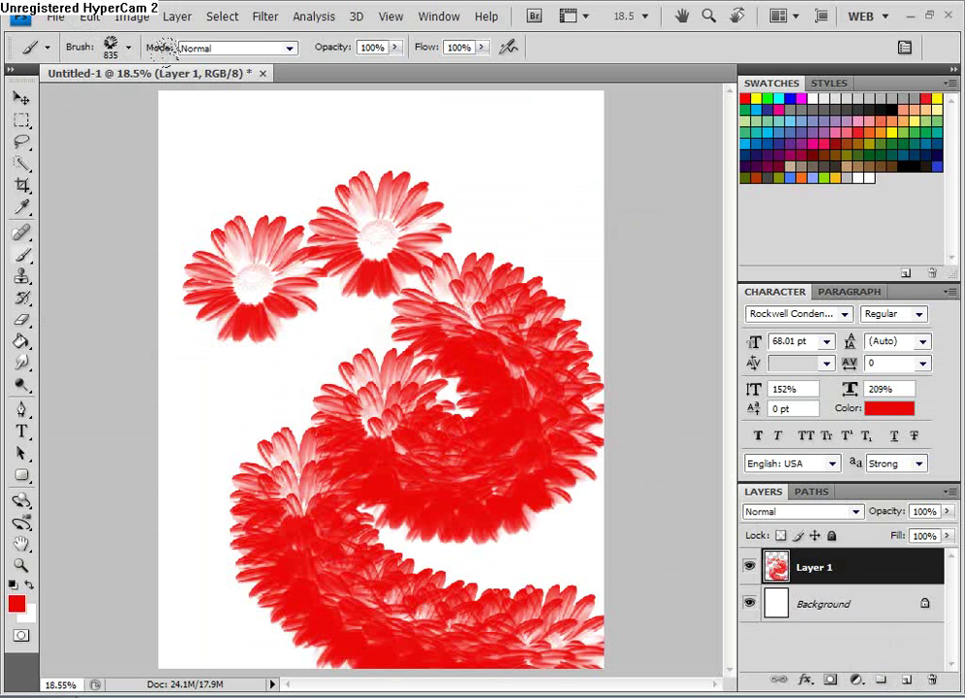
Step: Undo the flower strokes, load the enigma brush set and choose its 506 brush
{"action": "key", "text": "ctrl+alt+z"}
{"action": "key", "text": "ctrl+alt+z"}
{"action": "key", "text": "ctrl+alt+z"}
{"action": "key", "text": "ctrl+alt+z"}
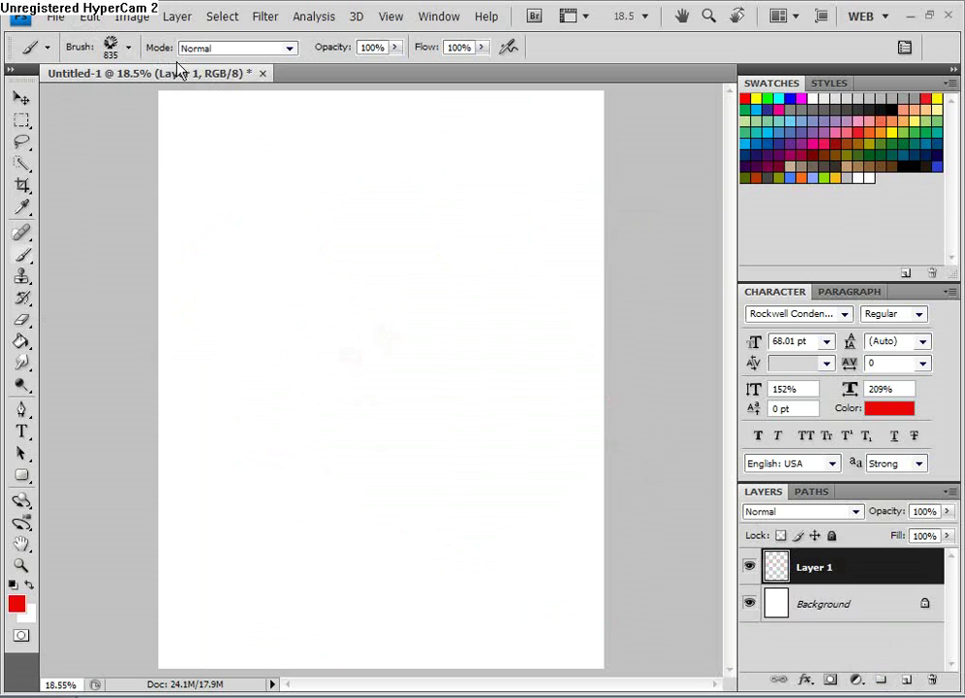
{"action": "left_click", "coordinate": [129, 48]}
{"action": "left_click", "coordinate": [236, 82]}
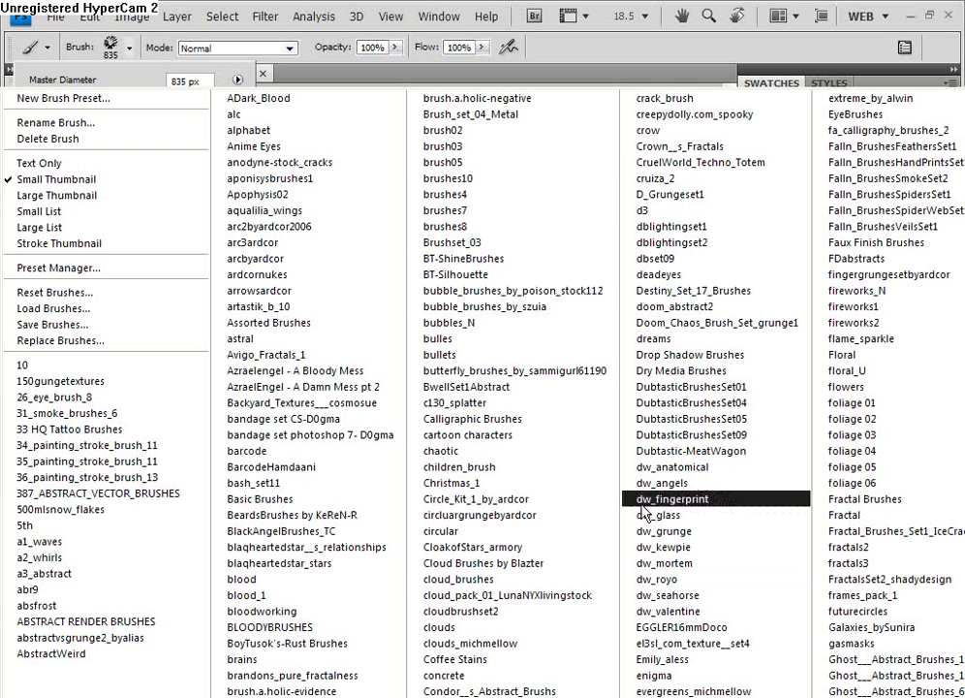
{"action": "left_click", "coordinate": [692, 677]}
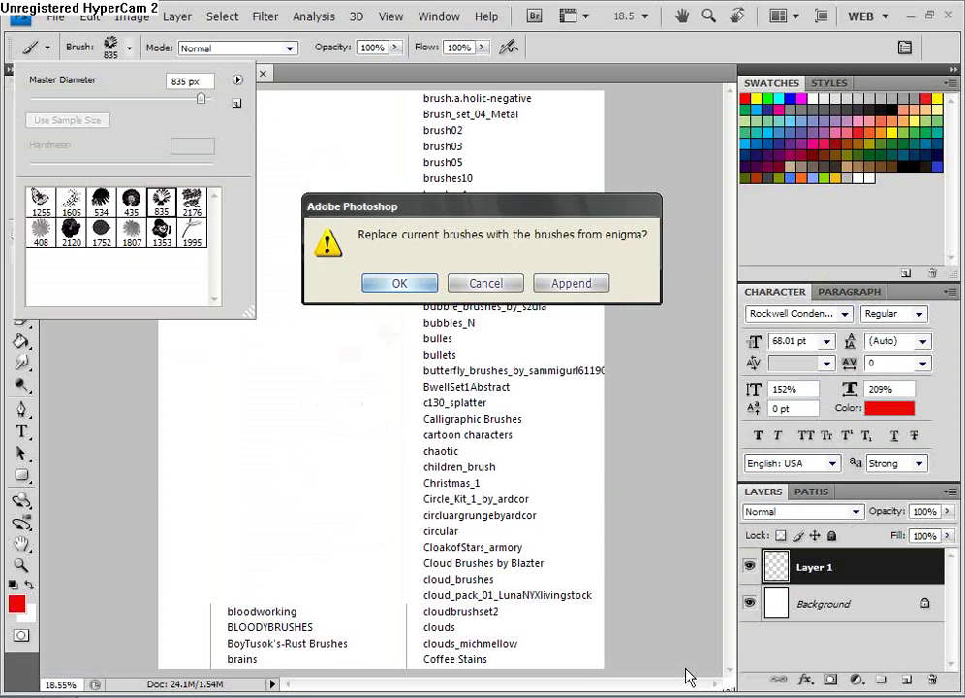
{"action": "left_click", "coordinate": [389, 287]}
{"action": "left_click", "coordinate": [71, 202]}
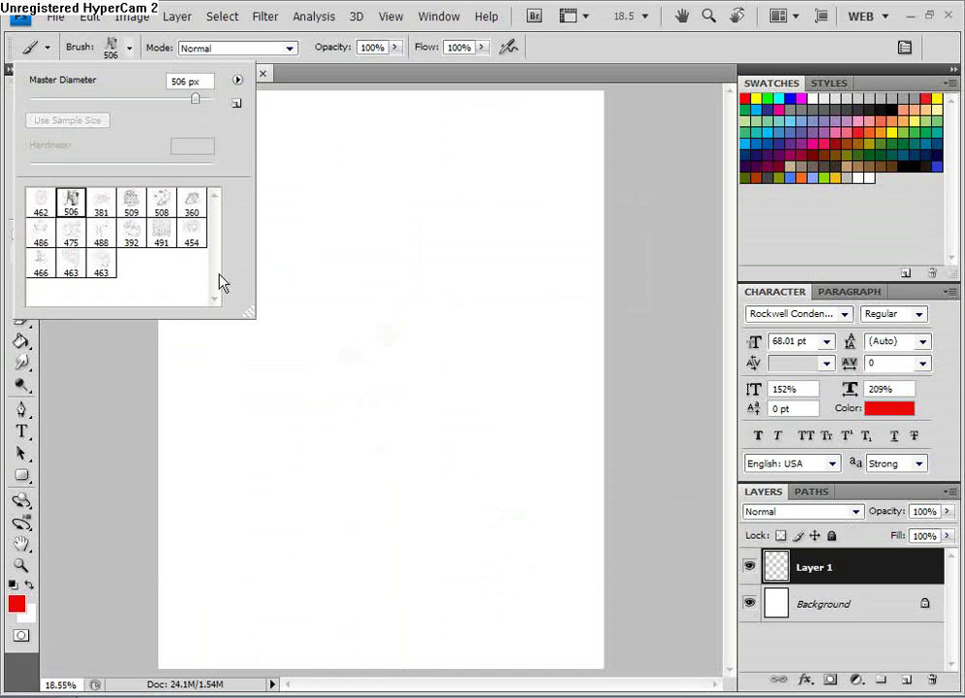
Step: Cover Layer 1 with large sweeping red strokes, then select the Background layer
{"action": "left_click", "coordinate": [441, 392]}
{"action": "left_click", "coordinate": [465, 531]}
{"action": "left_click", "coordinate": [271, 383]}
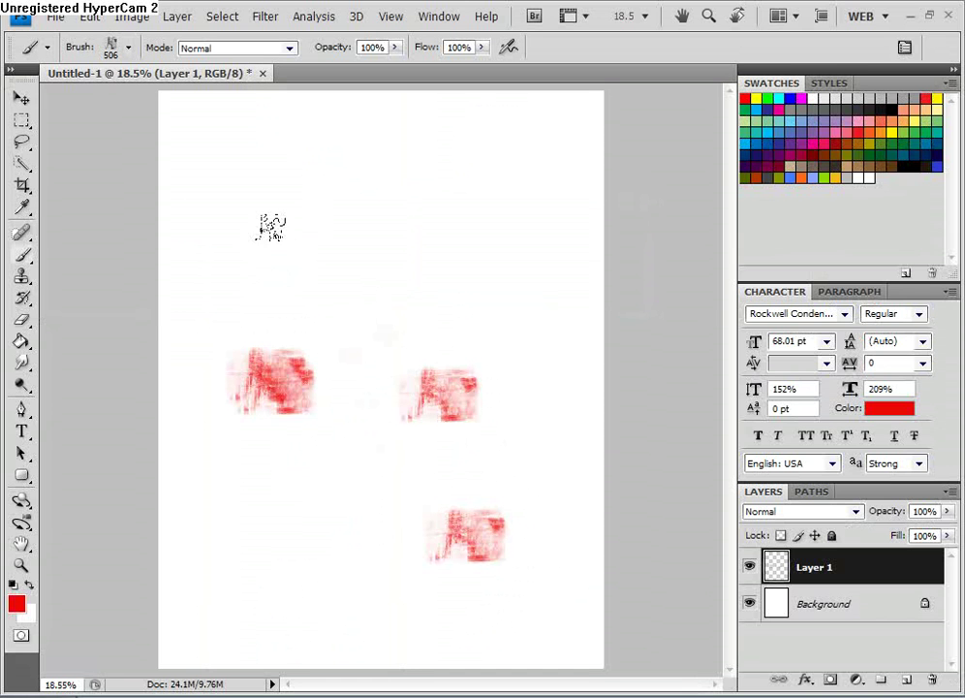
{"action": "mouse_move", "coordinate": [194, 286]}
{"action": "left_mouse_down"}
{"action": "mouse_move", "coordinate": [362, 303]}
{"action": "mouse_move", "coordinate": [402, 358]}
{"action": "mouse_move", "coordinate": [512, 383]}
{"action": "left_mouse_up"}
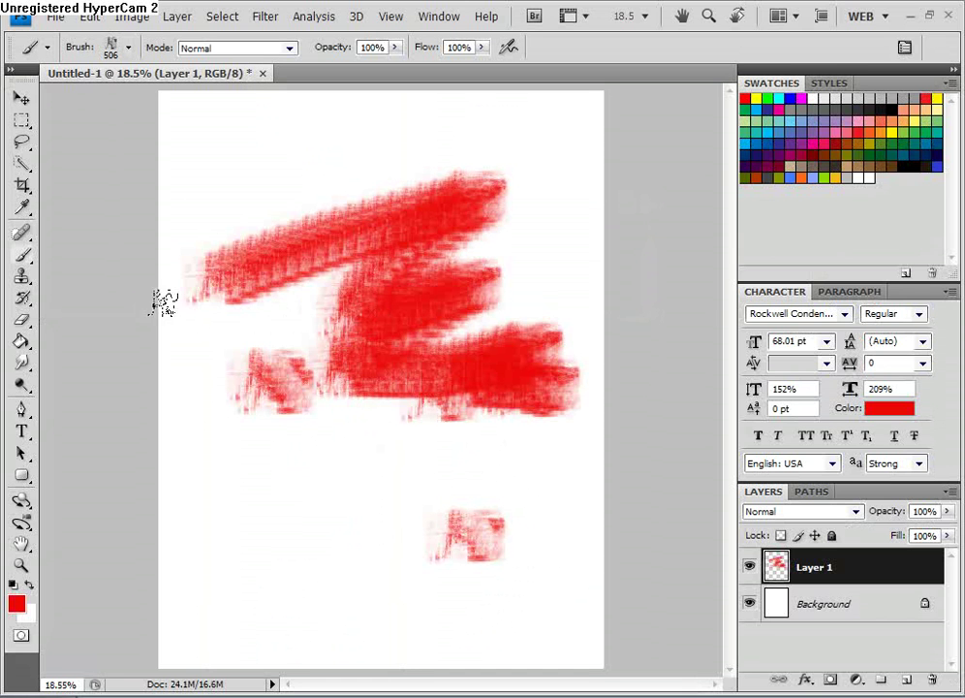
{"action": "left_click_drag", "start_coordinate": [256, 119], "coordinate": [726, 589]}
{"action": "mouse_move", "coordinate": [155, 267]}
{"action": "left_mouse_down"}
{"action": "mouse_move", "coordinate": [500, 619]}
{"action": "mouse_move", "coordinate": [738, 570]}
{"action": "left_mouse_up"}
{"action": "mouse_move", "coordinate": [298, 239]}
{"action": "left_mouse_down"}
{"action": "mouse_move", "coordinate": [514, 536]}
{"action": "mouse_move", "coordinate": [845, 545]}
{"action": "left_mouse_up"}
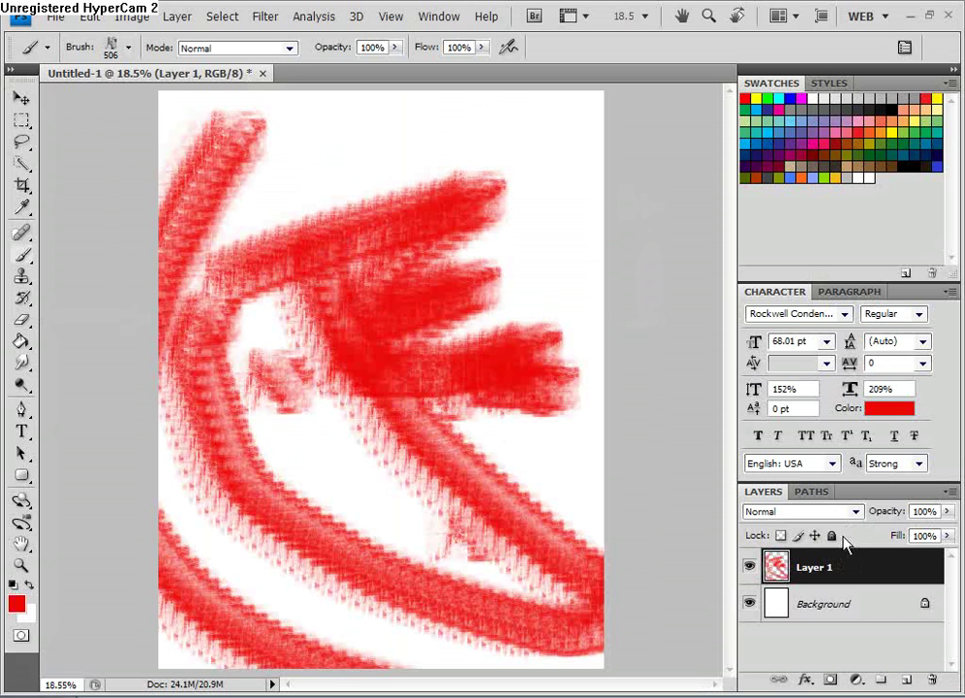
{"action": "left_click", "coordinate": [767, 611]}
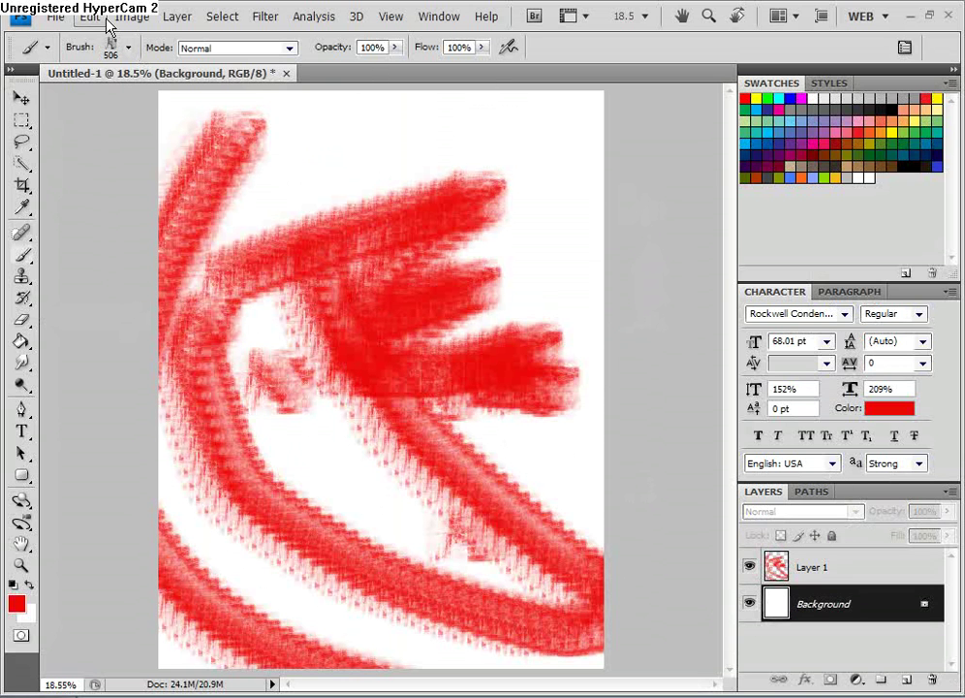
Step: Fill the Background layer with black and paint a red stroke along its top
{"action": "left_click", "coordinate": [105, 18]}
{"action": "left_click", "coordinate": [129, 263]}
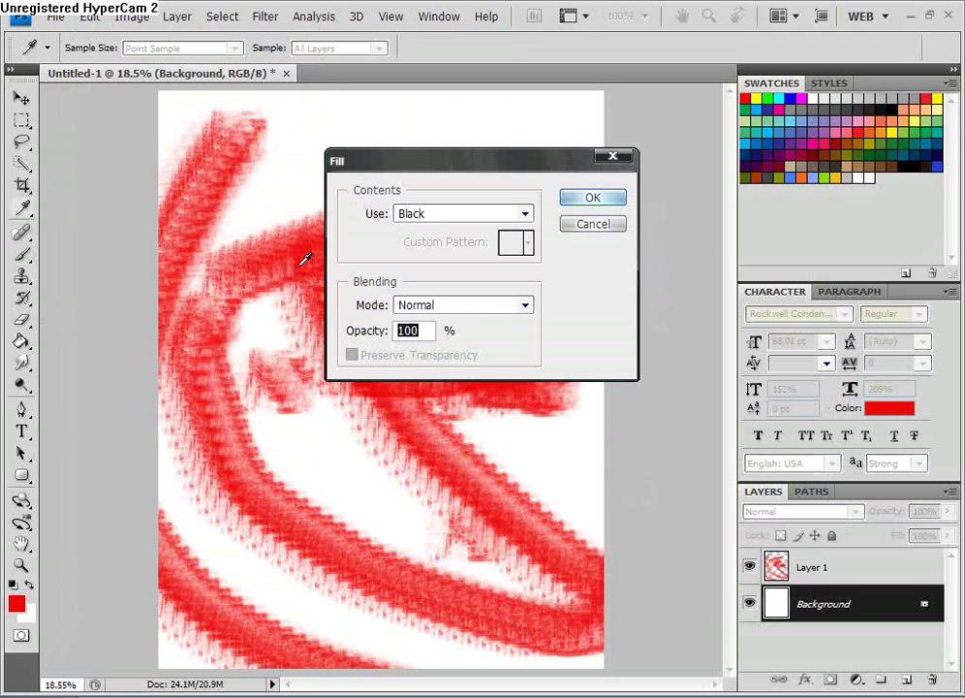
{"action": "left_click", "coordinate": [592, 199]}
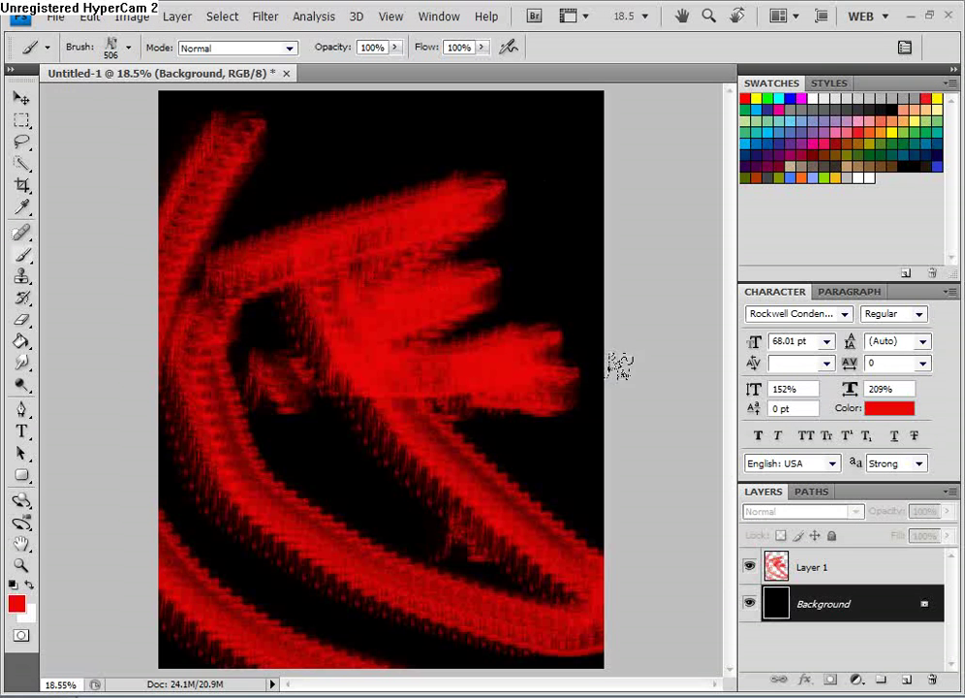
{"action": "mouse_move", "coordinate": [174, 122]}
{"action": "left_mouse_down"}
{"action": "mouse_move", "coordinate": [523, 135]}
{"action": "mouse_move", "coordinate": [291, 157]}
{"action": "mouse_move", "coordinate": [305, 189]}
{"action": "mouse_move", "coordinate": [338, 194]}
{"action": "mouse_move", "coordinate": [263, 190]}
{"action": "mouse_move", "coordinate": [208, 240]}
{"action": "mouse_move", "coordinate": [187, 215]}
{"action": "mouse_move", "coordinate": [182, 290]}
{"action": "mouse_move", "coordinate": [199, 330]}
{"action": "left_mouse_up"}
Step: Undo the red marks on the Background and set Layer 1's opacity to 34%
{"action": "left_click", "coordinate": [785, 576]}
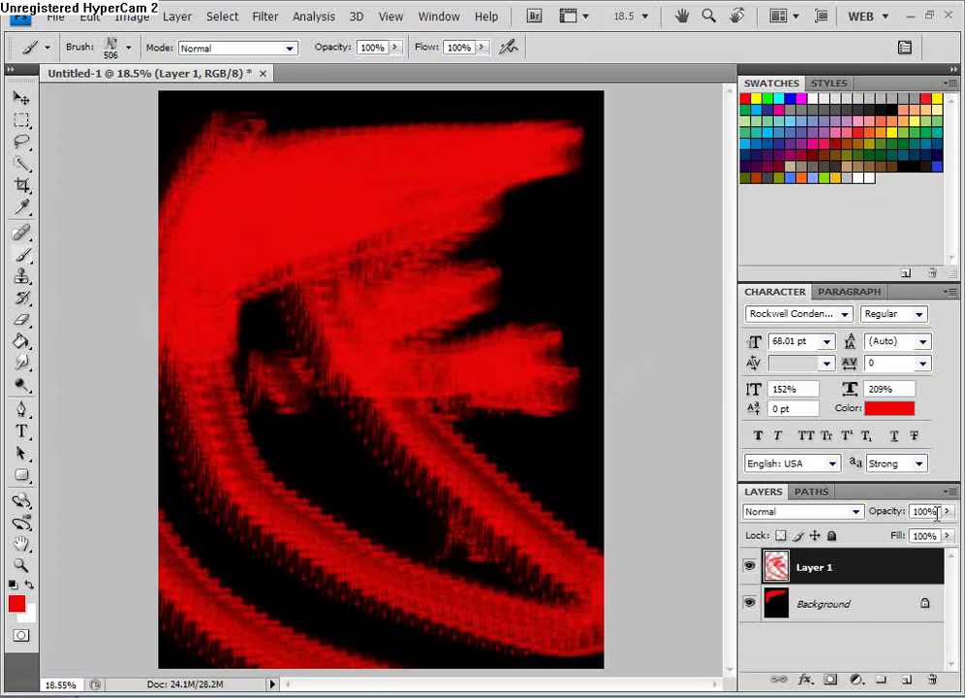
{"action": "mouse_move", "coordinate": [947, 512]}
{"action": "left_mouse_down"}
{"action": "mouse_move", "coordinate": [871, 544]}
{"action": "mouse_move", "coordinate": [889, 547]}
{"action": "left_mouse_up"}
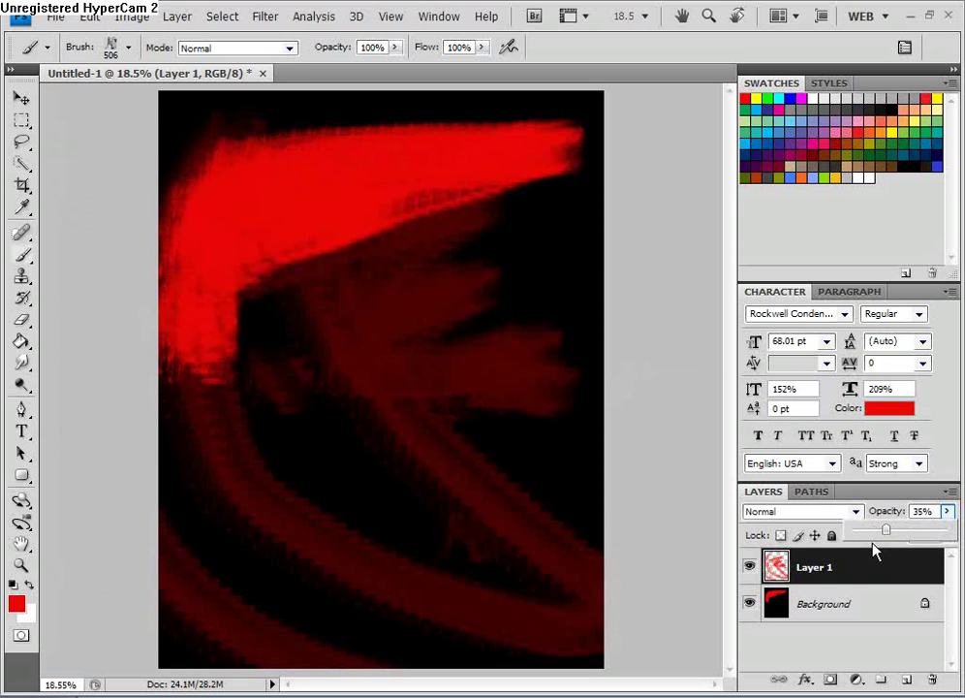
{"action": "key", "text": "ctrl+alt+z"}
{"action": "key", "text": "ctrl+alt+z"}
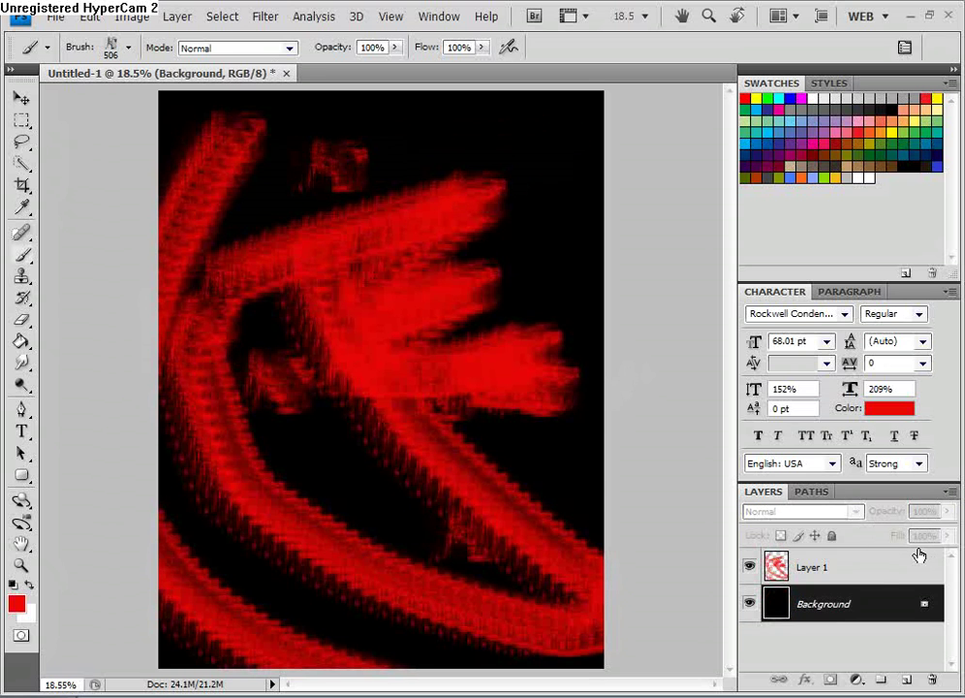
{"action": "key", "text": "ctrl+alt+z"}
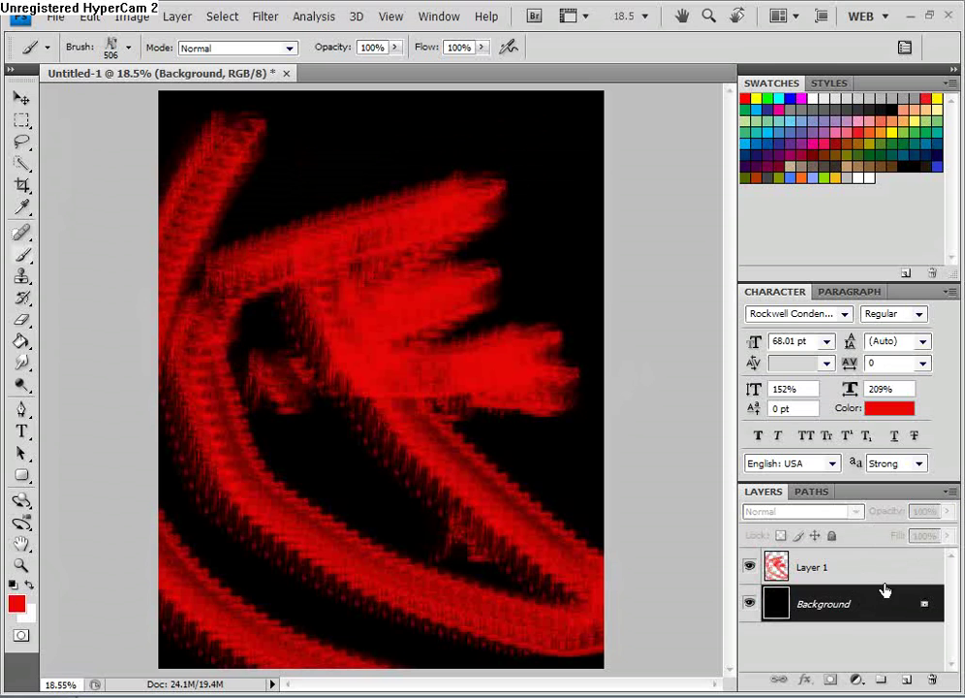
{"action": "left_click", "coordinate": [901, 567]}
{"action": "mouse_move", "coordinate": [946, 511]}
{"action": "left_mouse_down"}
{"action": "mouse_move", "coordinate": [920, 532]}
{"action": "mouse_move", "coordinate": [861, 539]}
{"action": "mouse_move", "coordinate": [889, 533]}
{"action": "left_mouse_up"}
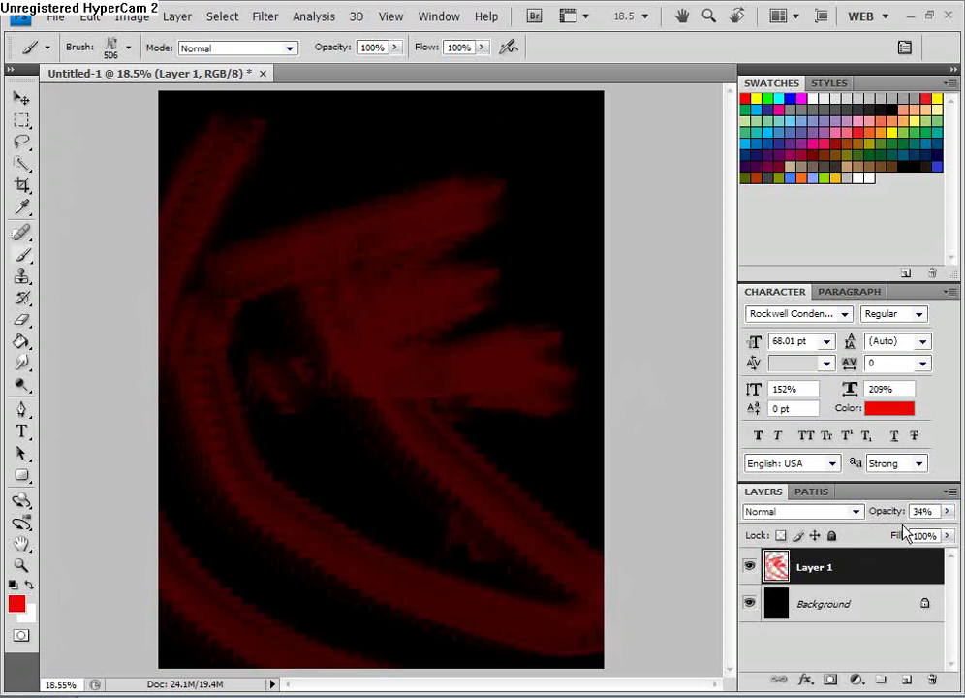
Step: Replace the brushes with the chaotic set and choose its 315 px brush
{"action": "left_click", "coordinate": [129, 50]}
{"action": "left_click", "coordinate": [238, 81]}
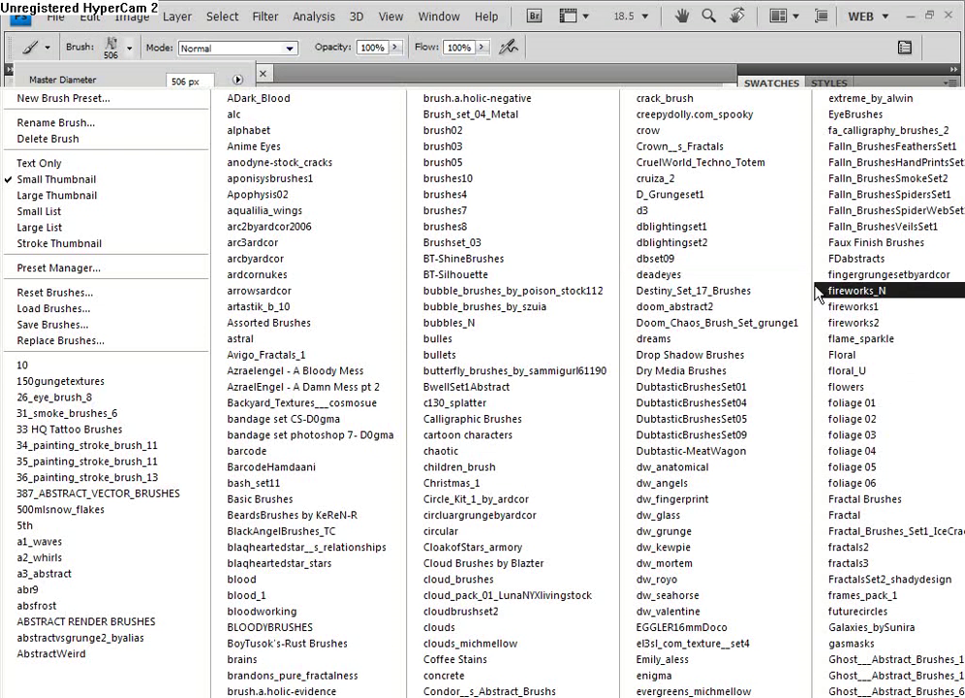
{"action": "left_click", "coordinate": [456, 452]}
{"action": "left_click", "coordinate": [425, 286]}
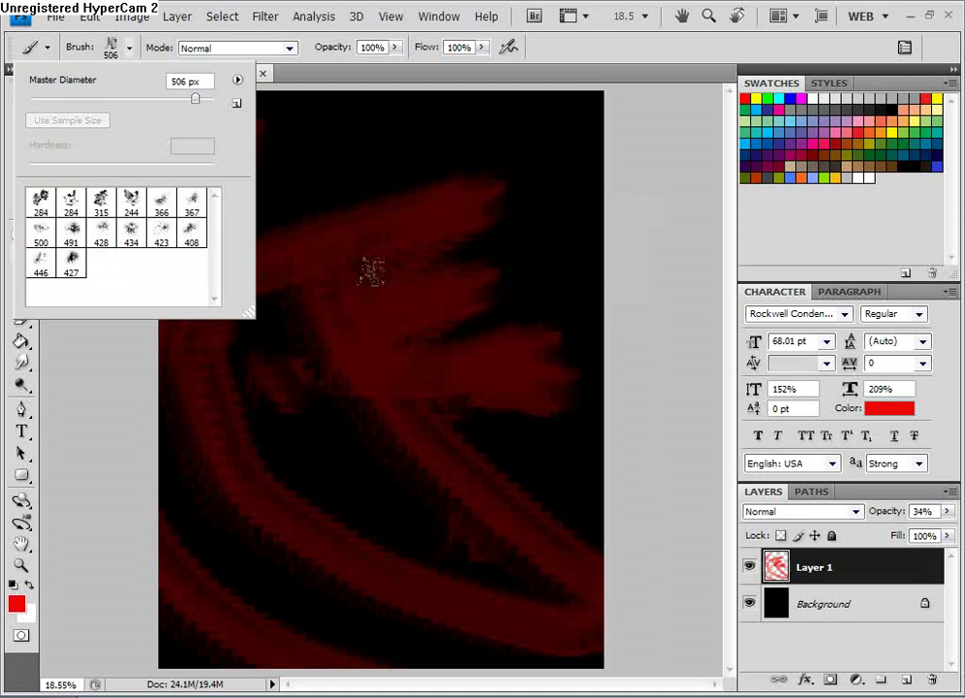
{"action": "left_click", "coordinate": [102, 203]}
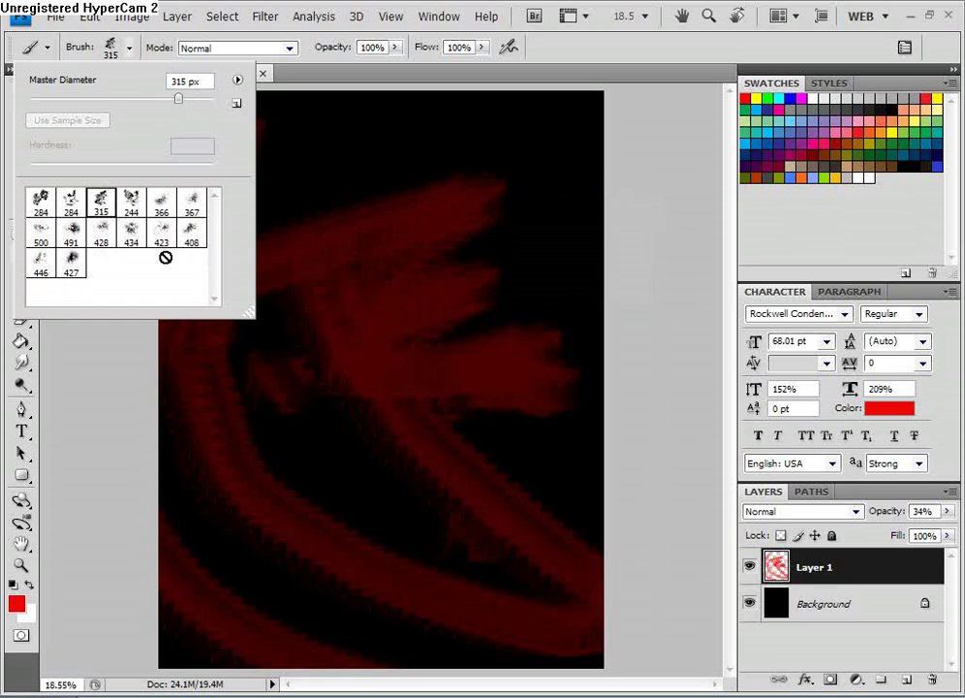
Step: Add a new empty Layer 2 above Layer 1, undoing a test brush stamp
{"action": "left_click", "coordinate": [909, 682]}
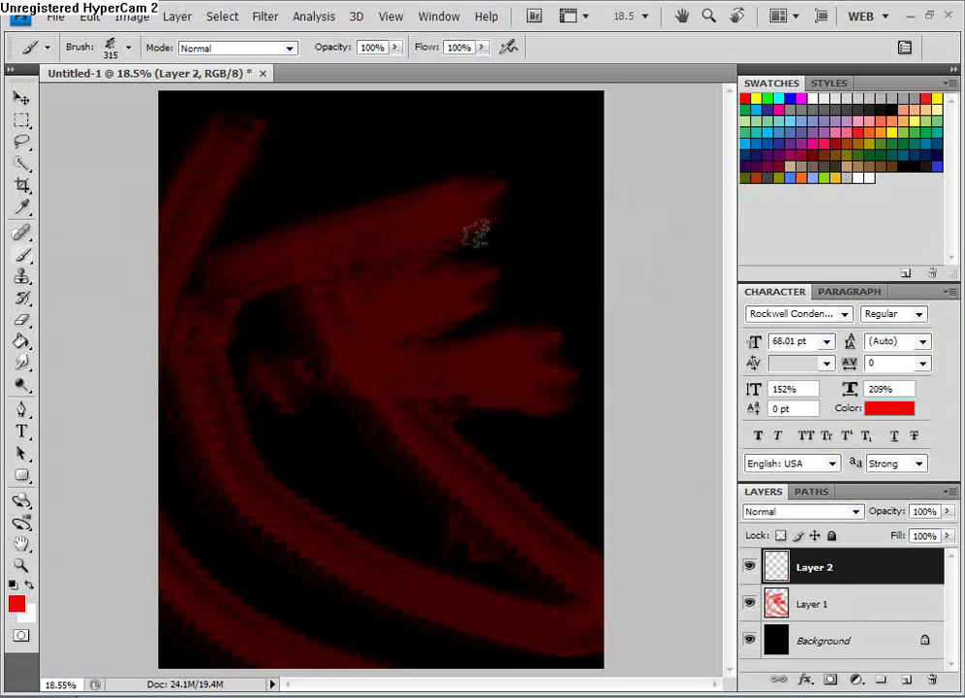
{"action": "left_click", "coordinate": [470, 220]}
{"action": "key", "text": "ctrl+z"}
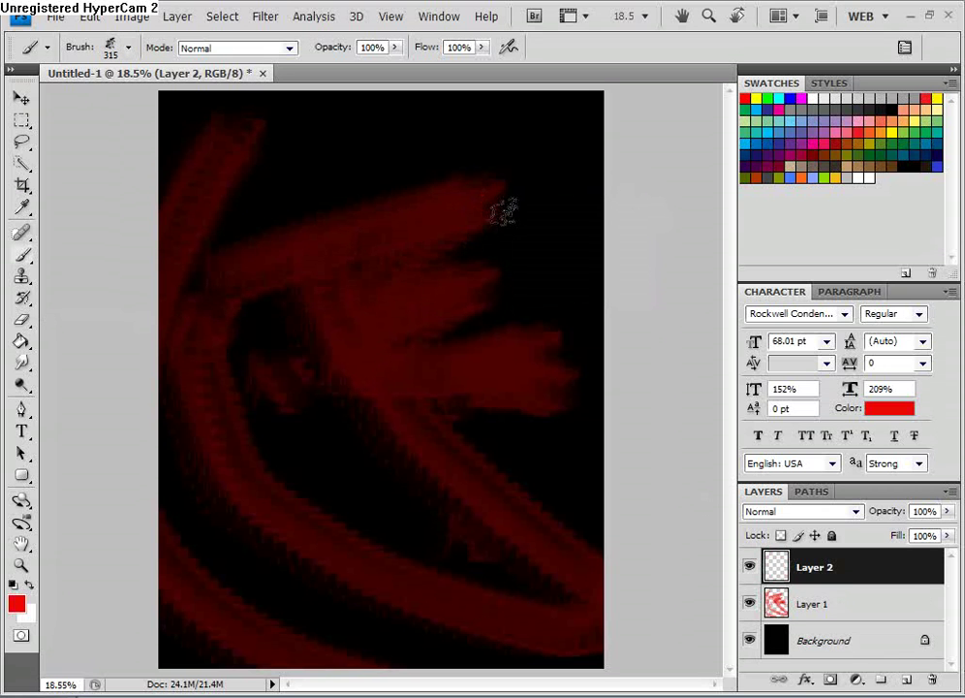
Step: Set the foreground colour to cyan #20c4d3
{"action": "left_click", "coordinate": [17, 603]}
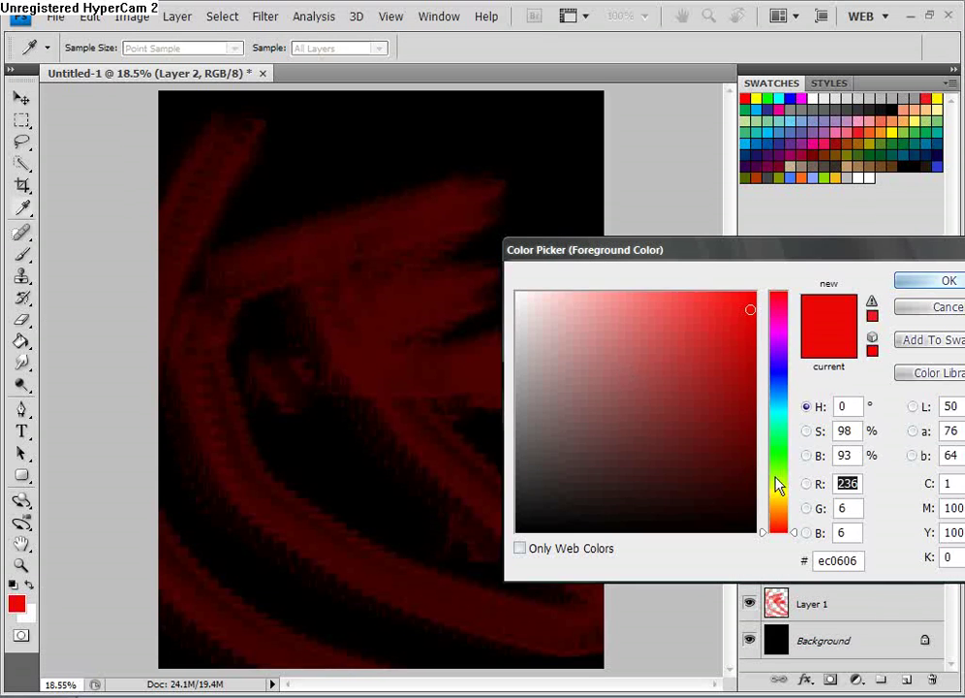
{"action": "left_click_drag", "start_coordinate": [780, 484], "coordinate": [785, 408]}
{"action": "left_click", "coordinate": [719, 332]}
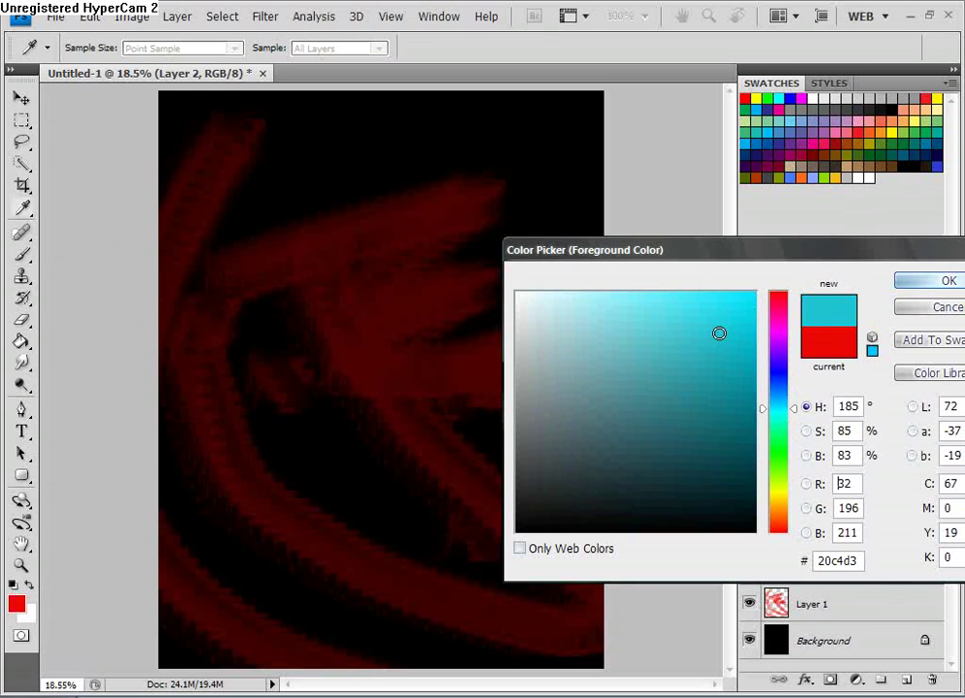
{"action": "left_click", "coordinate": [933, 280]}
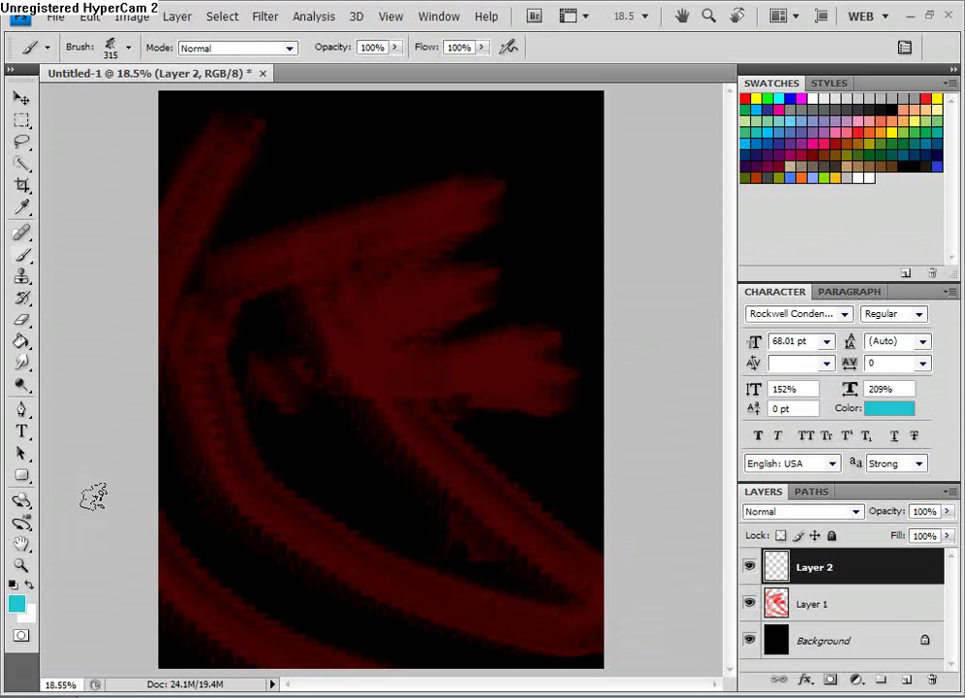
Step: Paint a wide branching band of cyan strokes across Layer 2, sweeping down-right
{"action": "left_click_drag", "start_coordinate": [146, 464], "coordinate": [598, 396]}
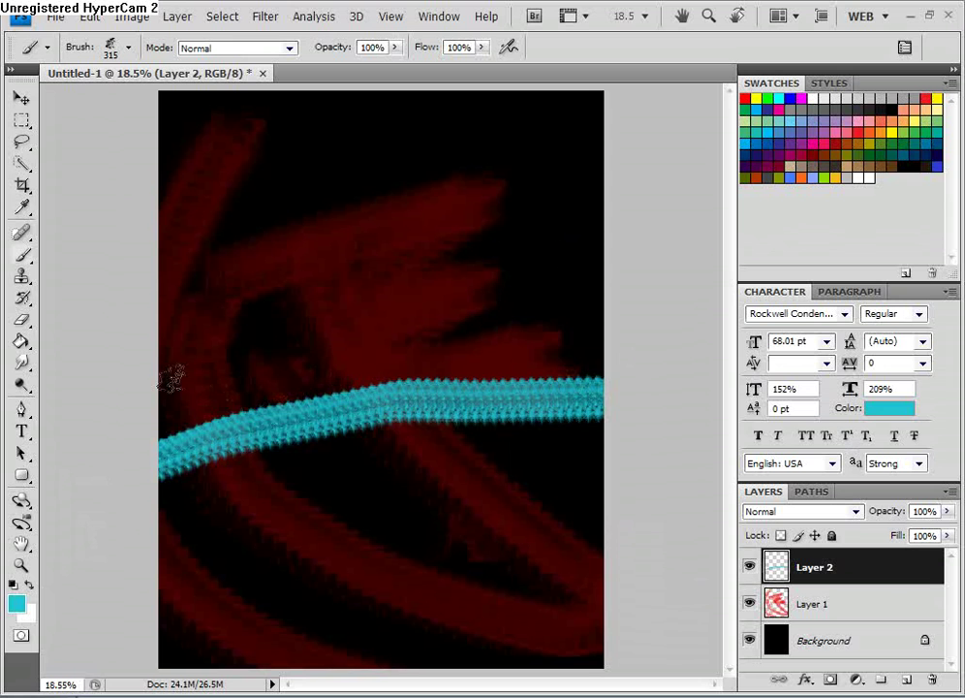
{"action": "left_click_drag", "start_coordinate": [169, 386], "coordinate": [598, 400]}
{"action": "mouse_move", "coordinate": [184, 400]}
{"action": "left_mouse_down"}
{"action": "mouse_move", "coordinate": [489, 364]}
{"action": "mouse_move", "coordinate": [599, 298]}
{"action": "left_mouse_up"}
{"action": "mouse_move", "coordinate": [335, 394]}
{"action": "left_mouse_down"}
{"action": "mouse_move", "coordinate": [586, 165]}
{"action": "mouse_move", "coordinate": [545, 262]}
{"action": "mouse_move", "coordinate": [306, 407]}
{"action": "left_mouse_up"}
{"action": "left_click_drag", "start_coordinate": [218, 339], "coordinate": [636, 511]}
{"action": "left_click_drag", "start_coordinate": [180, 369], "coordinate": [615, 577]}
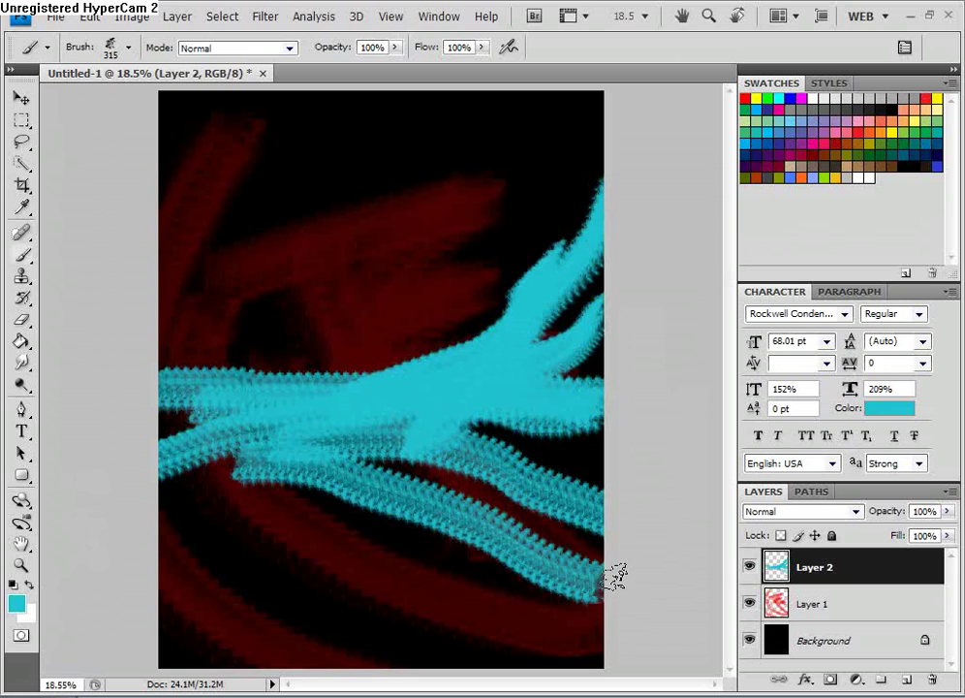
{"action": "mouse_move", "coordinate": [225, 490]}
{"action": "left_mouse_down"}
{"action": "mouse_move", "coordinate": [312, 528]}
{"action": "mouse_move", "coordinate": [567, 586]}
{"action": "mouse_move", "coordinate": [547, 605]}
{"action": "left_mouse_up"}
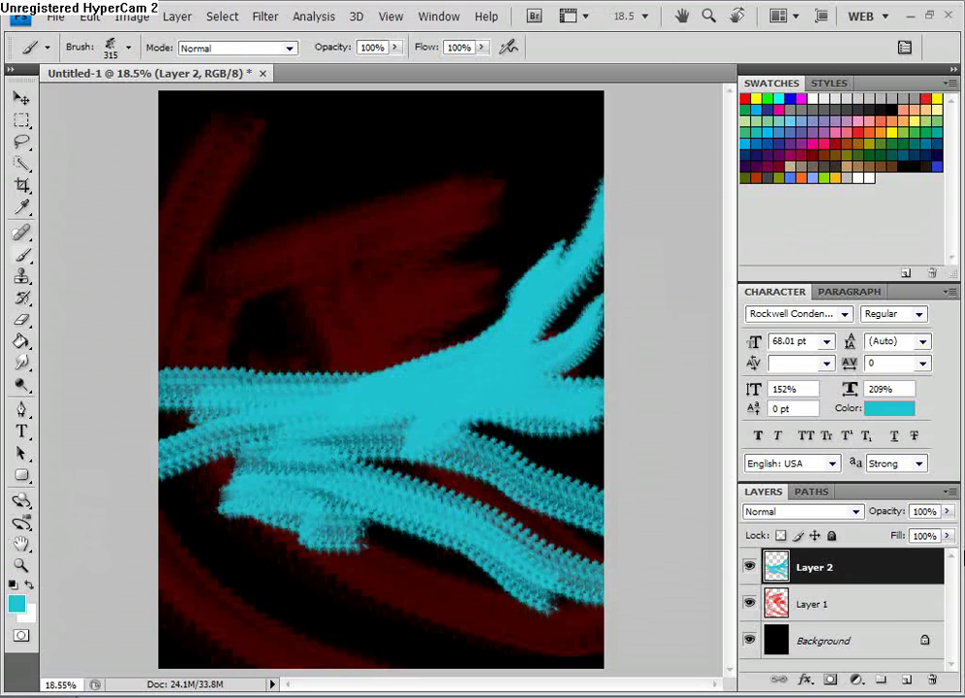
Step: Fade Layer 2 to 67% opacity and set its blend mode to Difference
{"action": "left_click", "coordinate": [947, 512]}
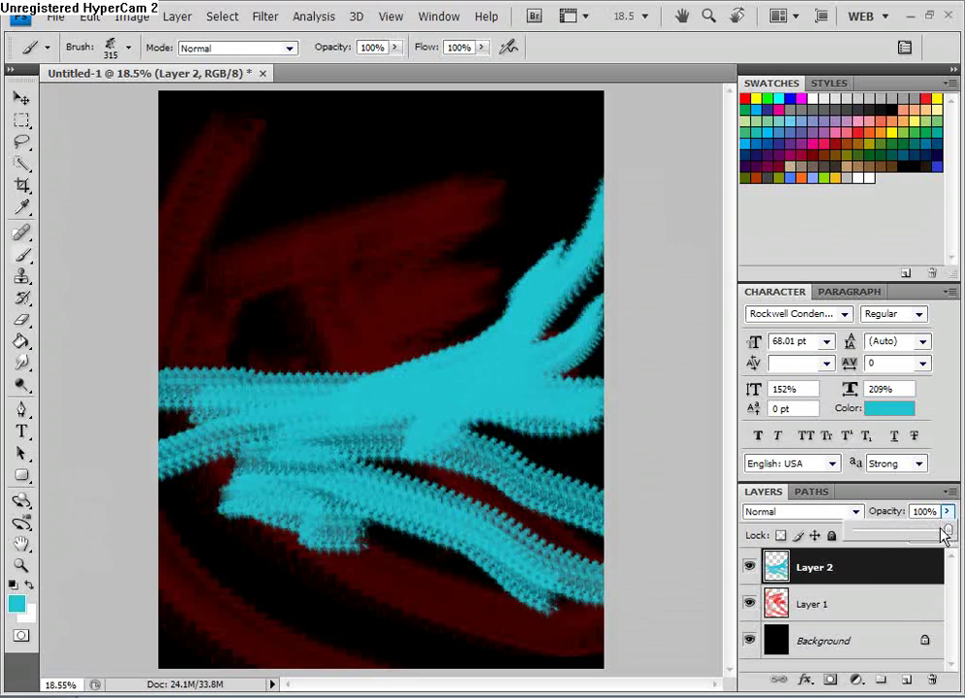
{"action": "mouse_move", "coordinate": [908, 533]}
{"action": "left_mouse_down"}
{"action": "mouse_move", "coordinate": [884, 537]}
{"action": "mouse_move", "coordinate": [920, 540]}
{"action": "left_mouse_up"}
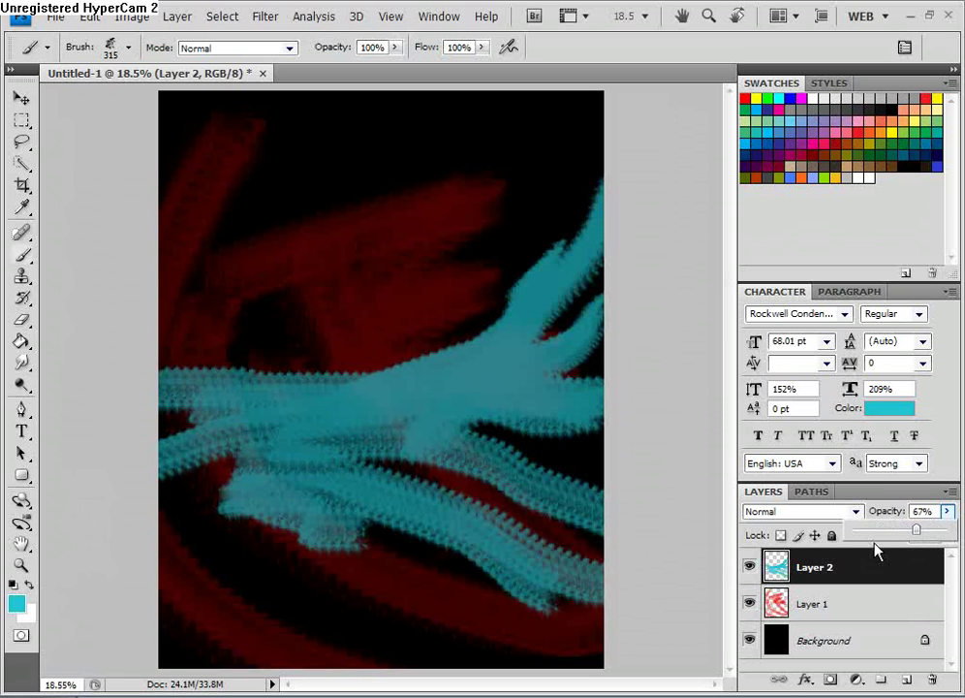
{"action": "left_click", "coordinate": [856, 511]}
{"action": "left_click", "coordinate": [769, 404]}
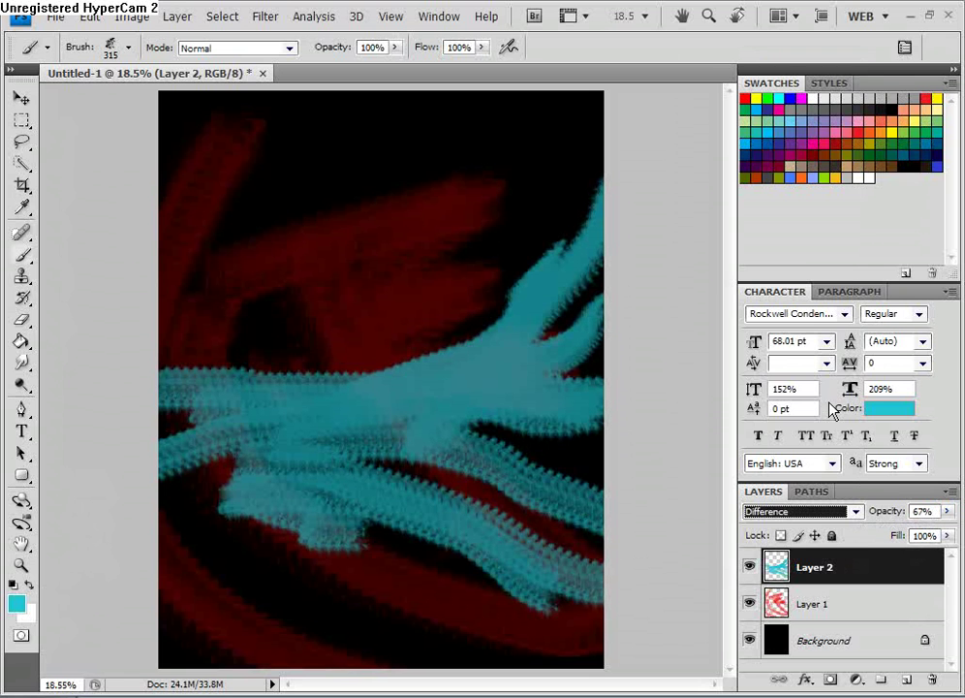
Step: Stamp two cyan dabs near the top of Layer 1, then return to the Presets folder window
{"action": "left_click", "coordinate": [872, 606]}
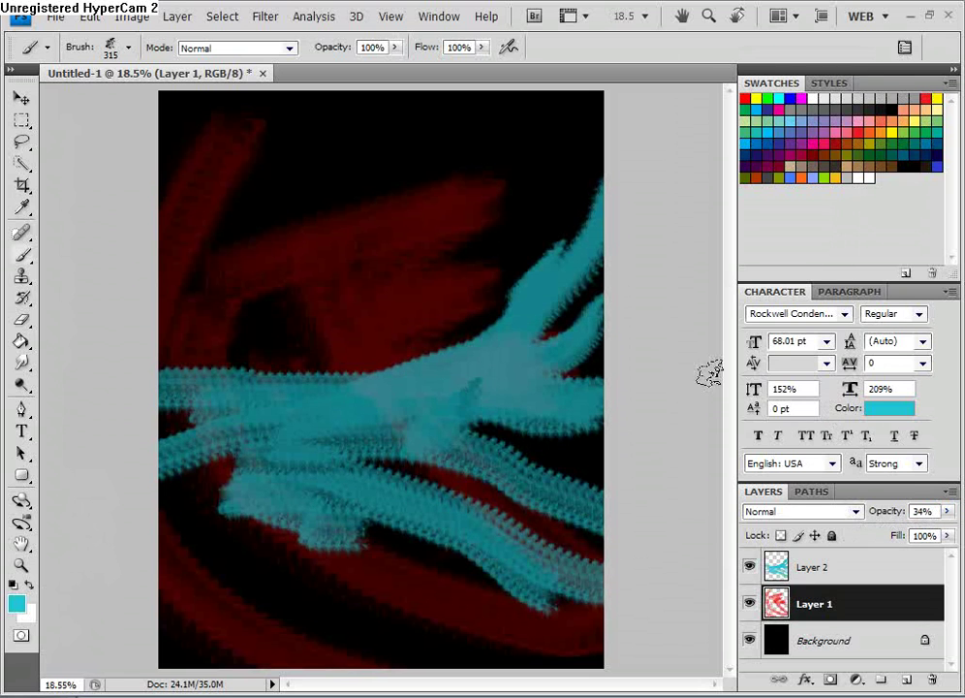
{"action": "scroll", "coordinate": [407, 288], "scroll_direction": "down", "scroll_amount": 3}
{"action": "scroll", "coordinate": [416, 280], "scroll_direction": "up", "scroll_amount": 5}
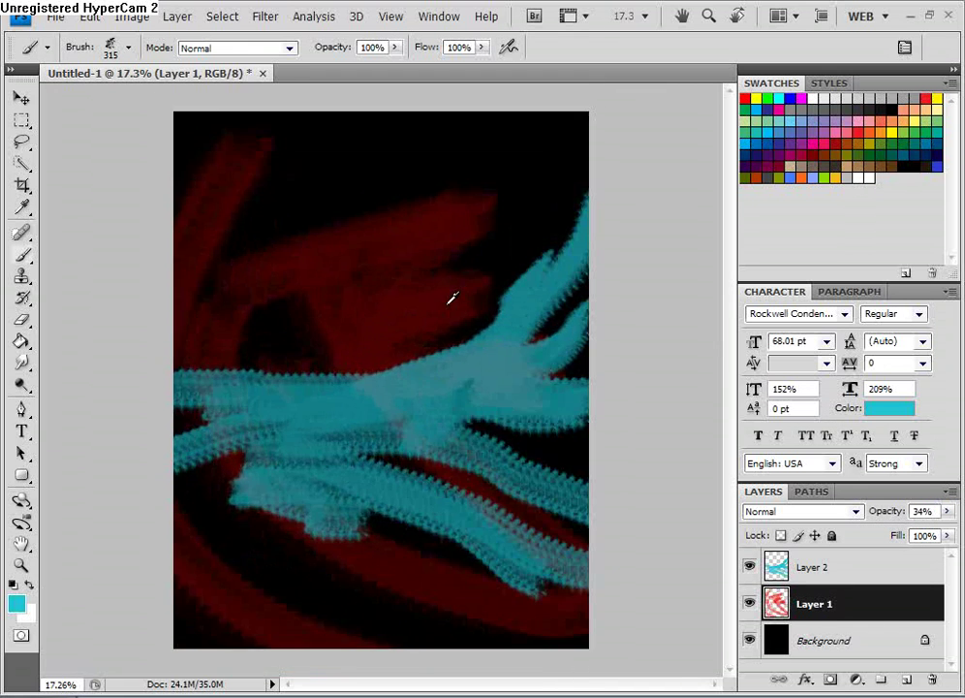
{"action": "scroll", "coordinate": [470, 276], "scroll_direction": "down", "scroll_amount": 1}
{"action": "left_click", "coordinate": [286, 218]}
{"action": "left_click", "coordinate": [518, 208]}
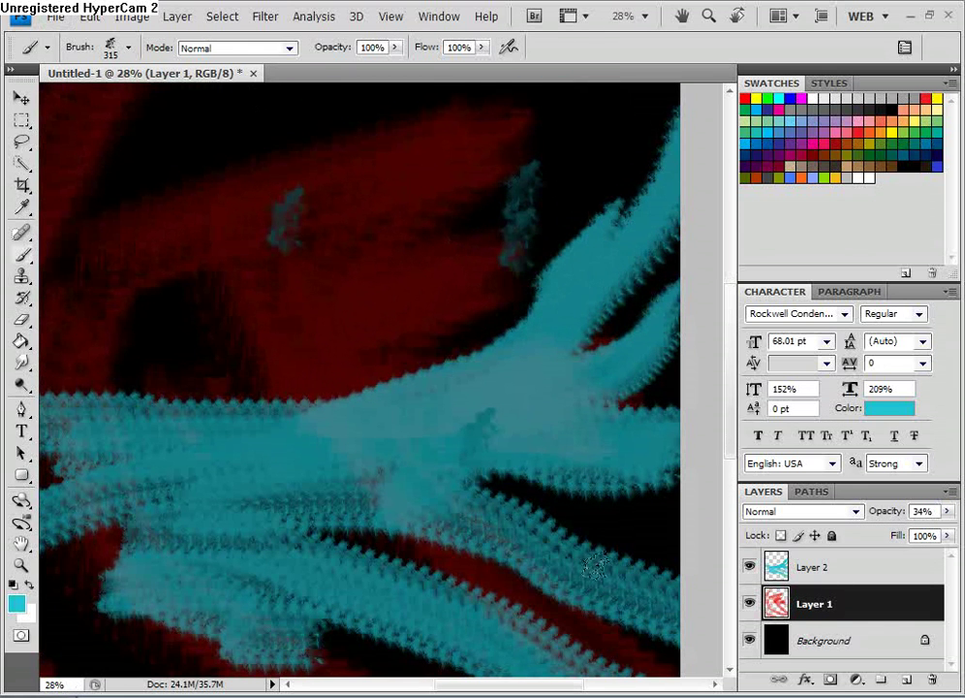
{"action": "key", "text": "alt+Tab"}
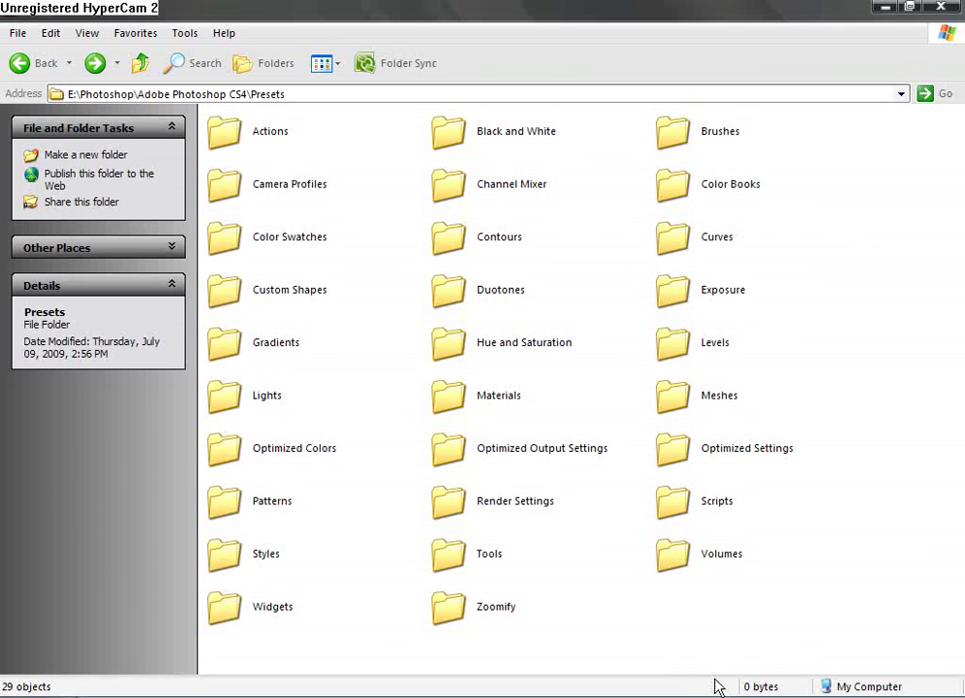
Step: Show the Windows desktop, hiding the Presets folder window
{"action": "key", "text": "super+d"}
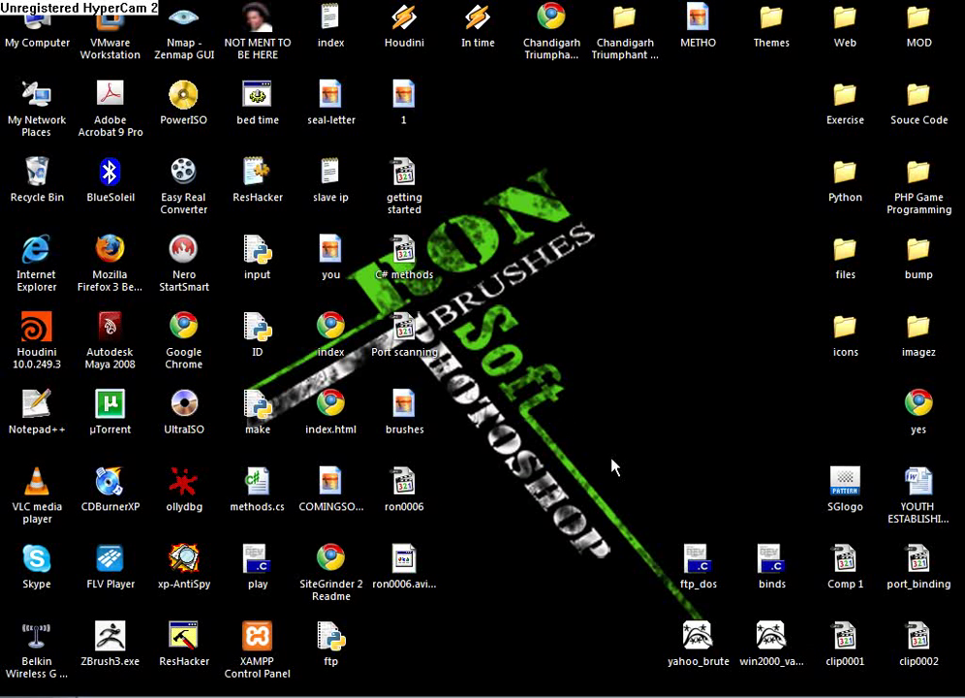